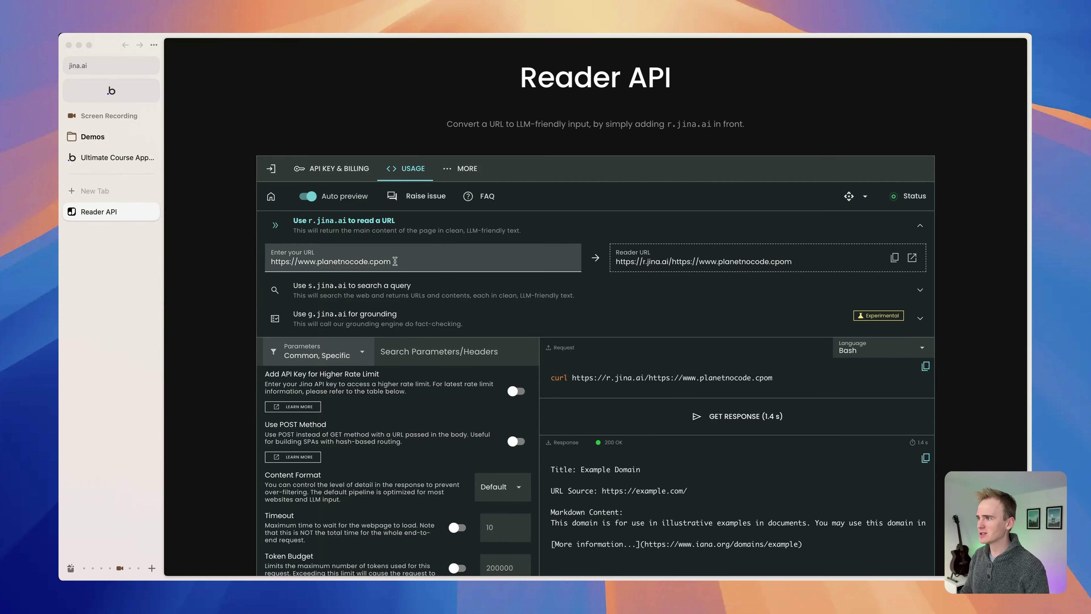
pyautogui.click(375, 264)
pyautogui.press('BackSpace')
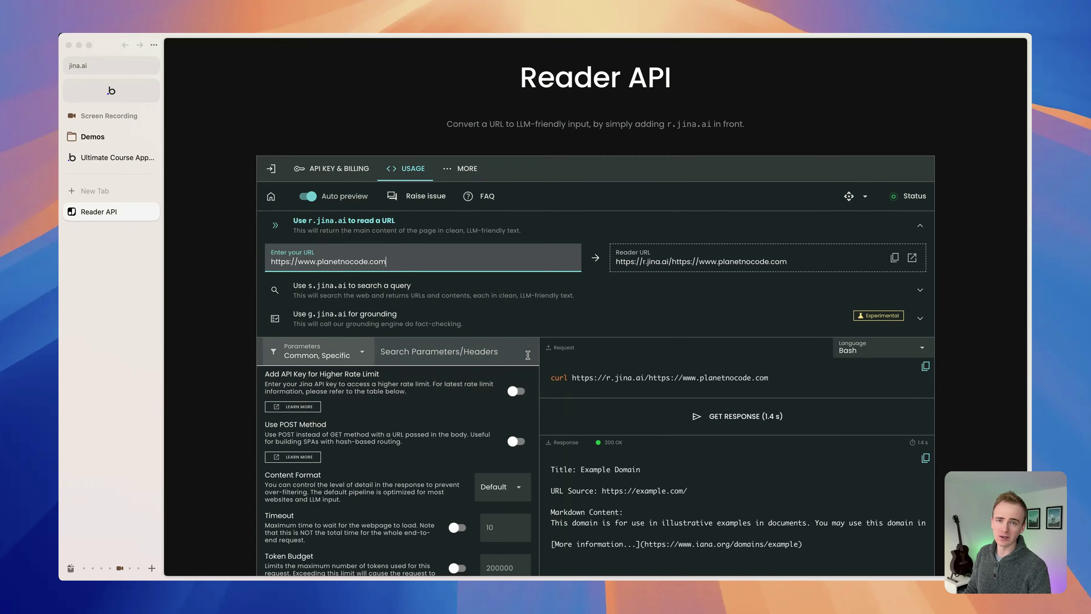
pyautogui.scroll(-1, 528, 354)
pyautogui.scroll(1, 527, 355)
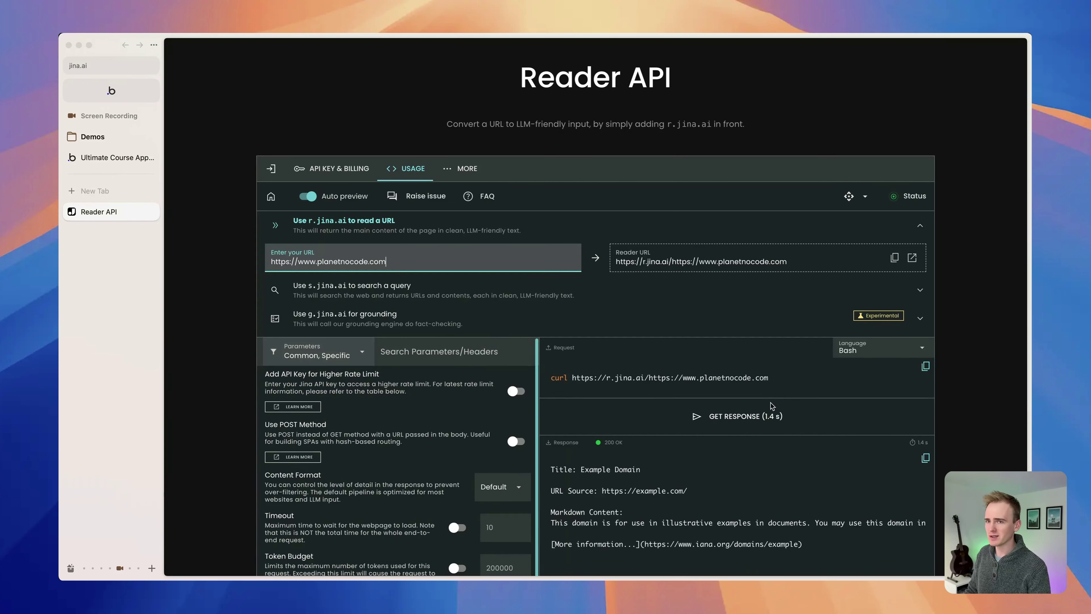
pyautogui.click(743, 424)
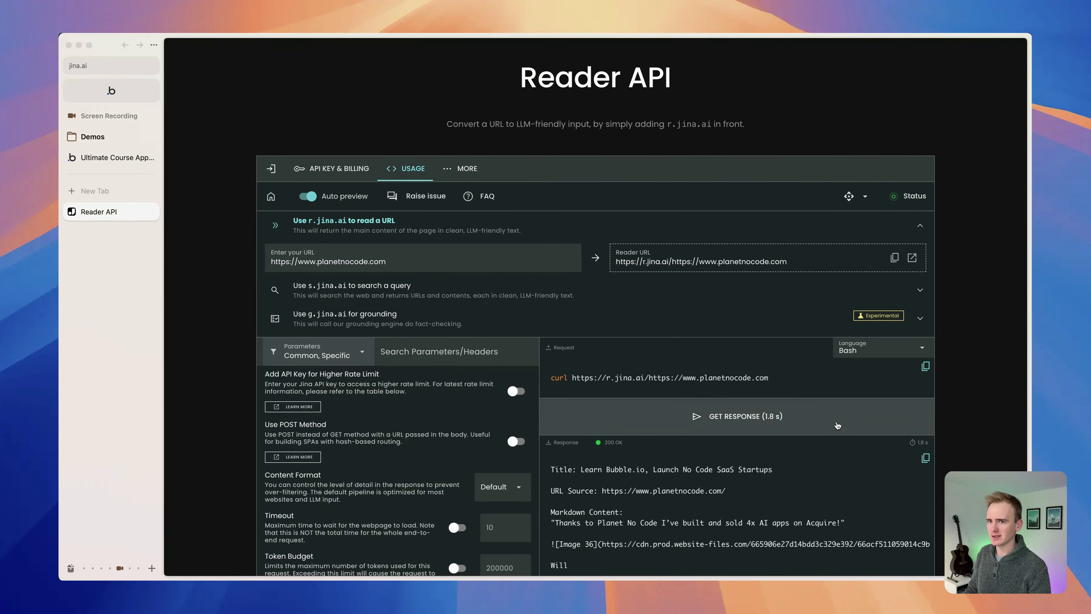
# - Examine the markdown response for the website, including its headings, image links and body text
pyautogui.scroll(-2, 780, 492)
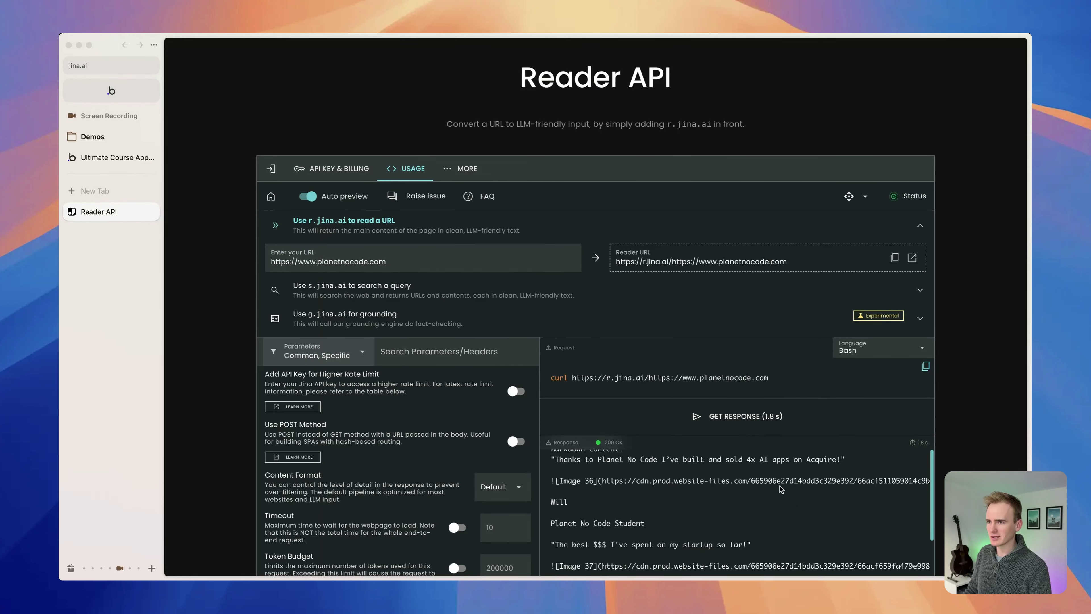
pyautogui.scroll(-4, 787, 393)
pyautogui.scroll(-5, 787, 393)
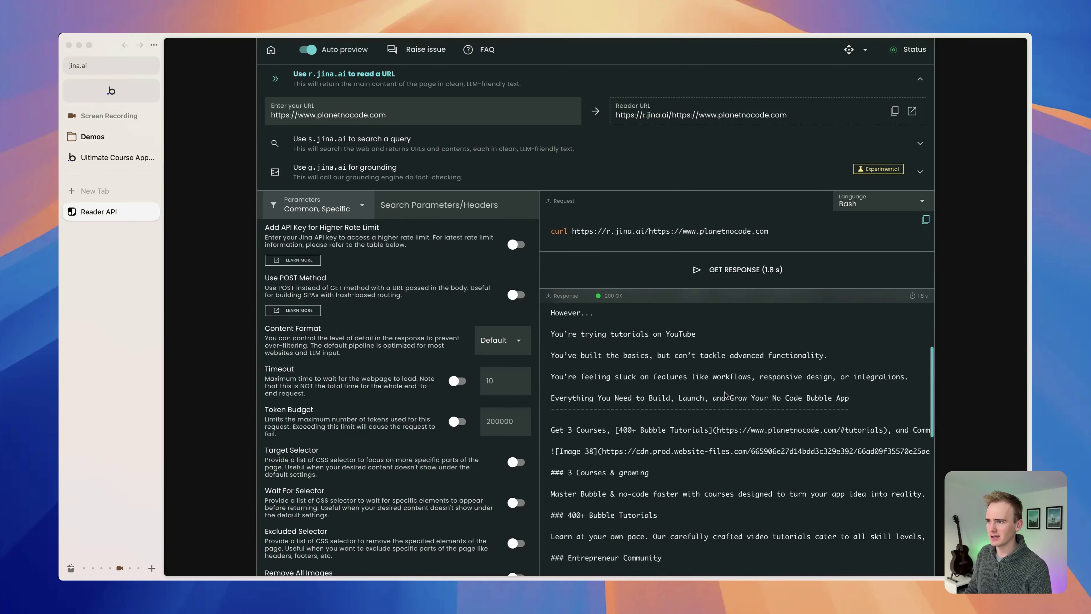
pyautogui.scroll(-1, 724, 394)
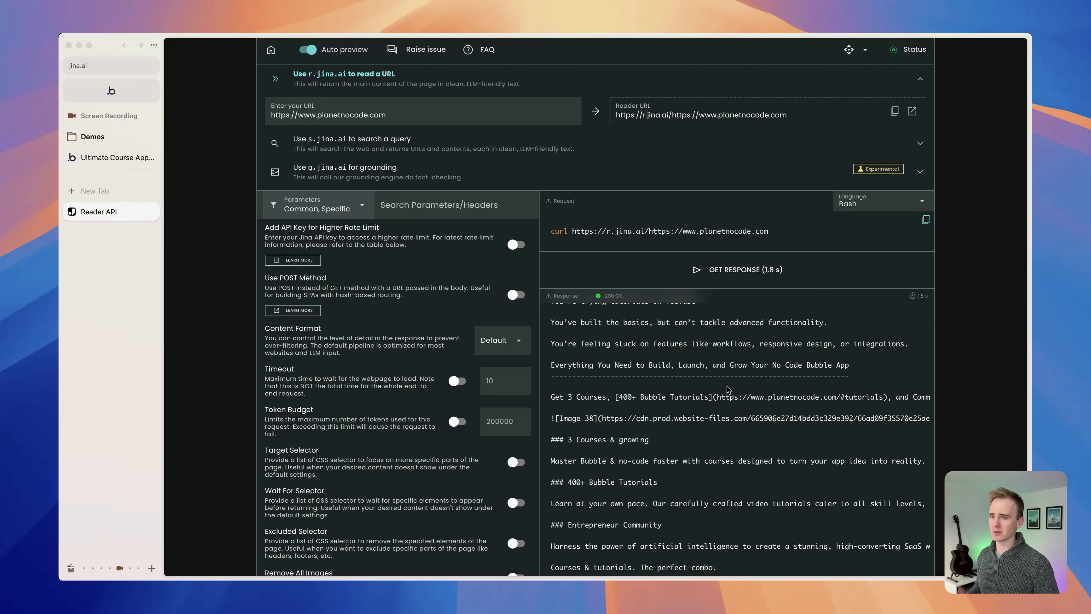
pyautogui.scroll(-2, 727, 386)
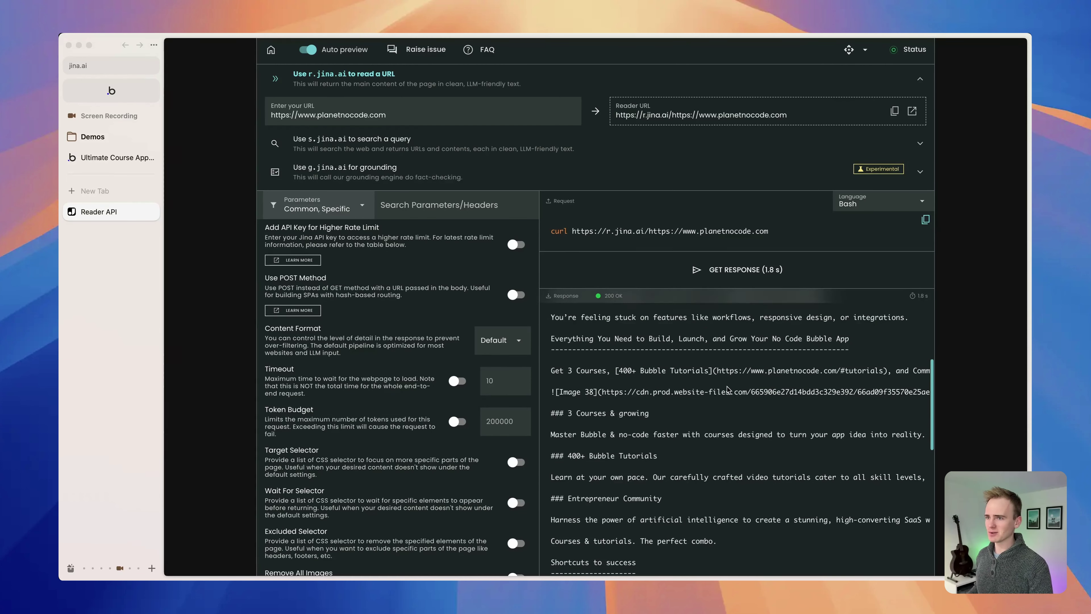
pyautogui.scroll(-1, 716, 434)
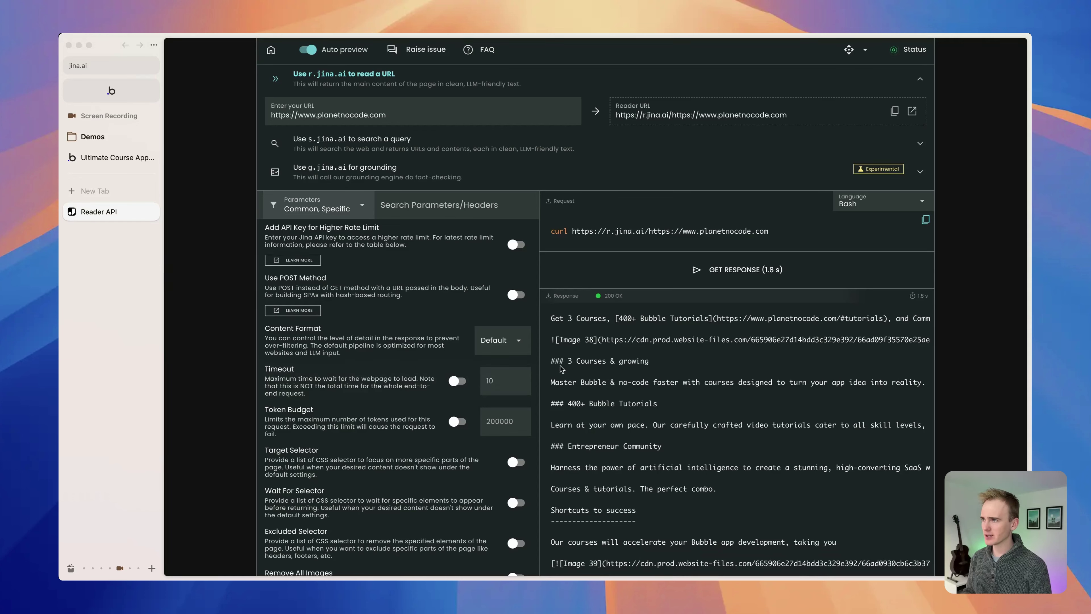
pyautogui.moveTo(551, 361); pyautogui.dragTo(679, 366)
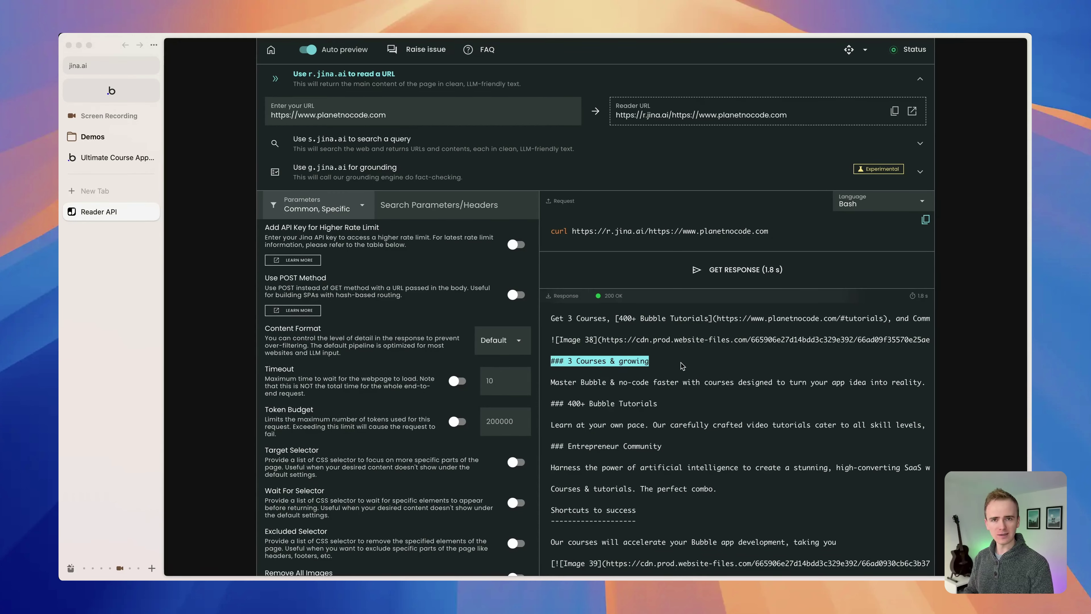
pyautogui.click(682, 366)
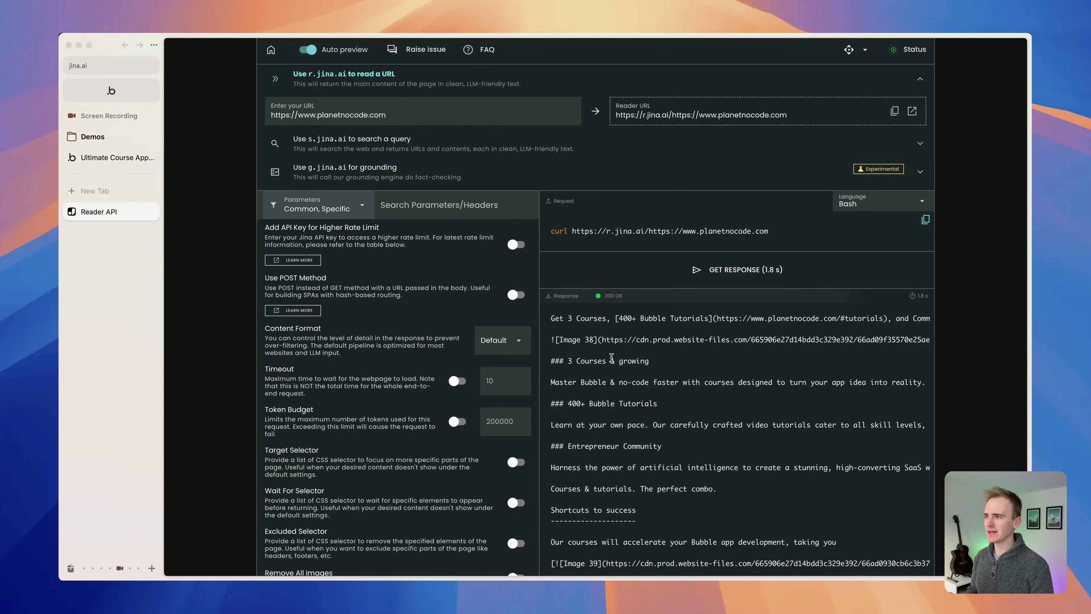
pyautogui.doubleClick(564, 362)
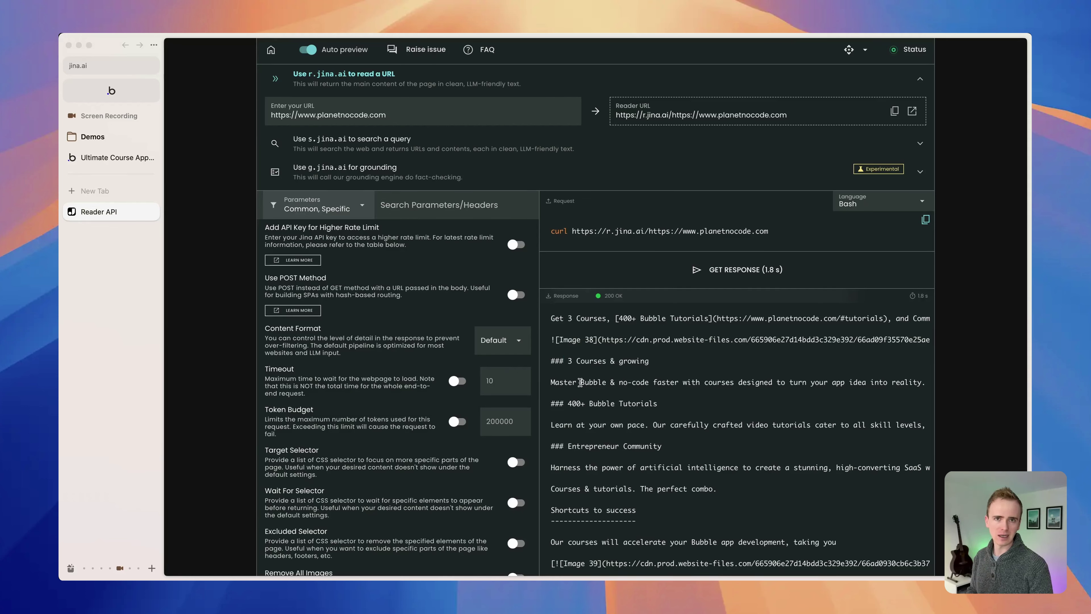
pyautogui.scroll(-5, 593, 400)
pyautogui.scroll(-1, 616, 420)
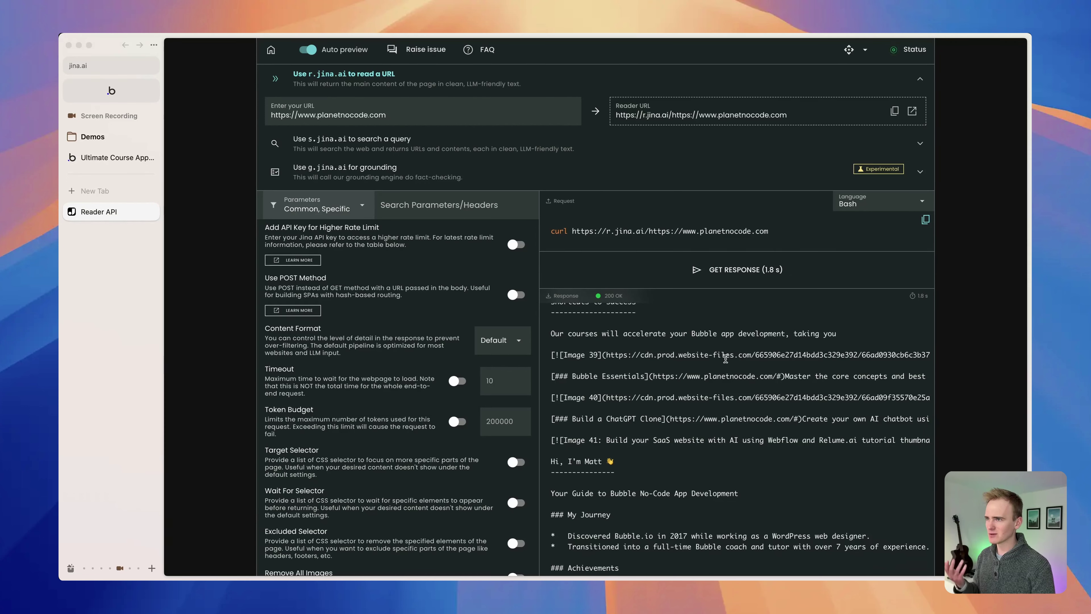
pyautogui.scroll(-2, 709, 380)
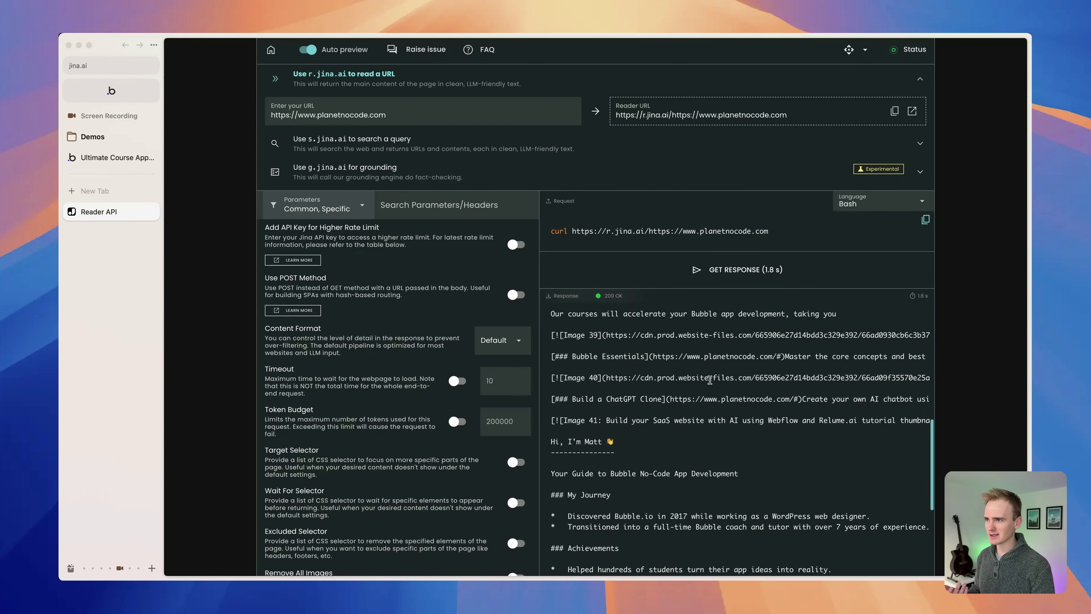
pyautogui.scroll(-10, 710, 380)
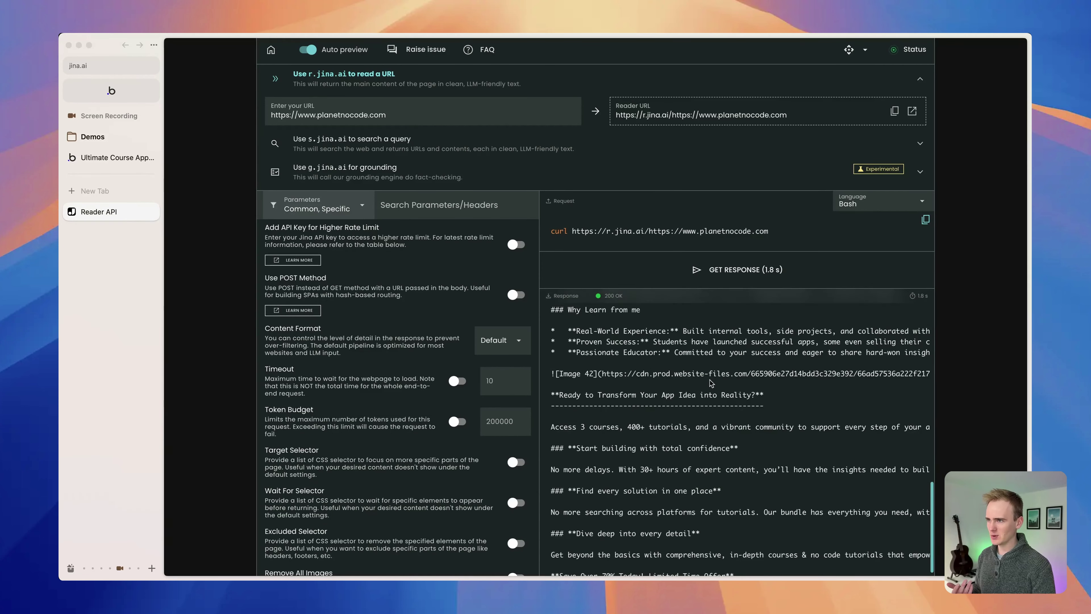
pyautogui.scroll(20, 710, 383)
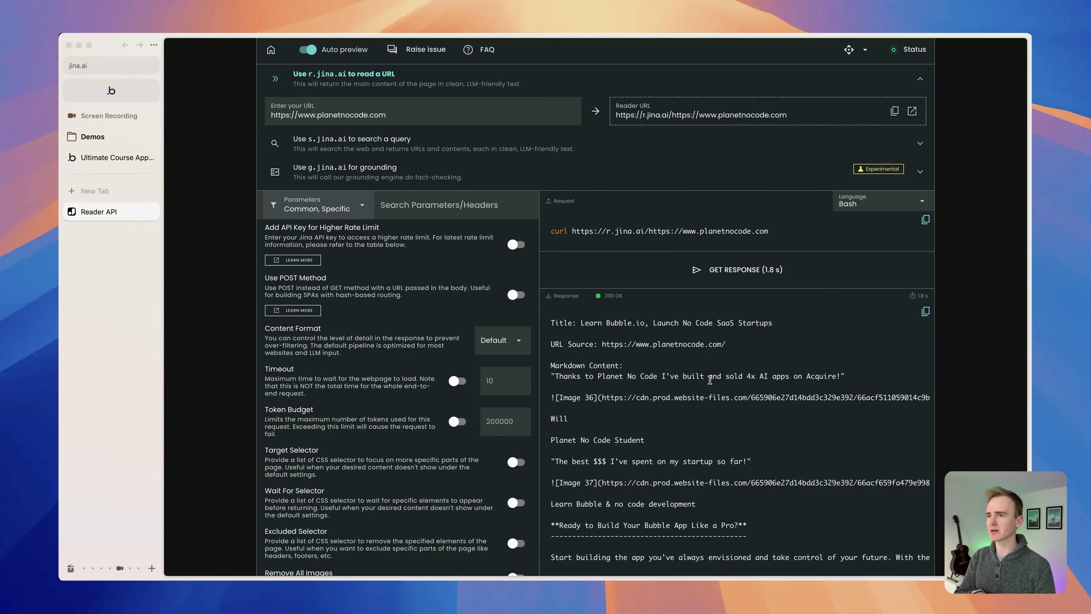
pyautogui.scroll(1, 627, 201)
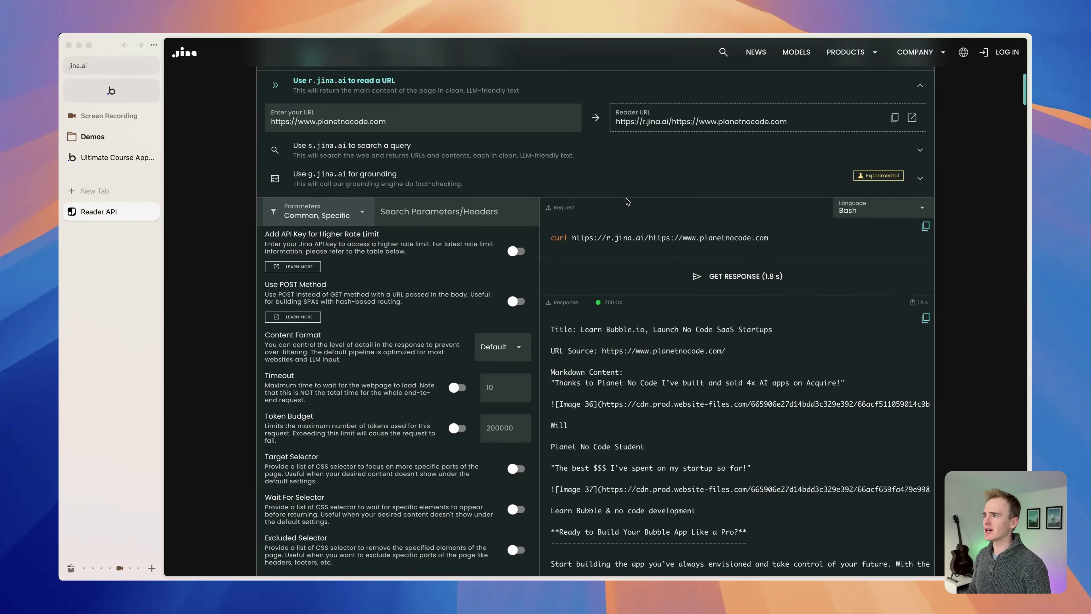
pyautogui.scroll(3, 627, 201)
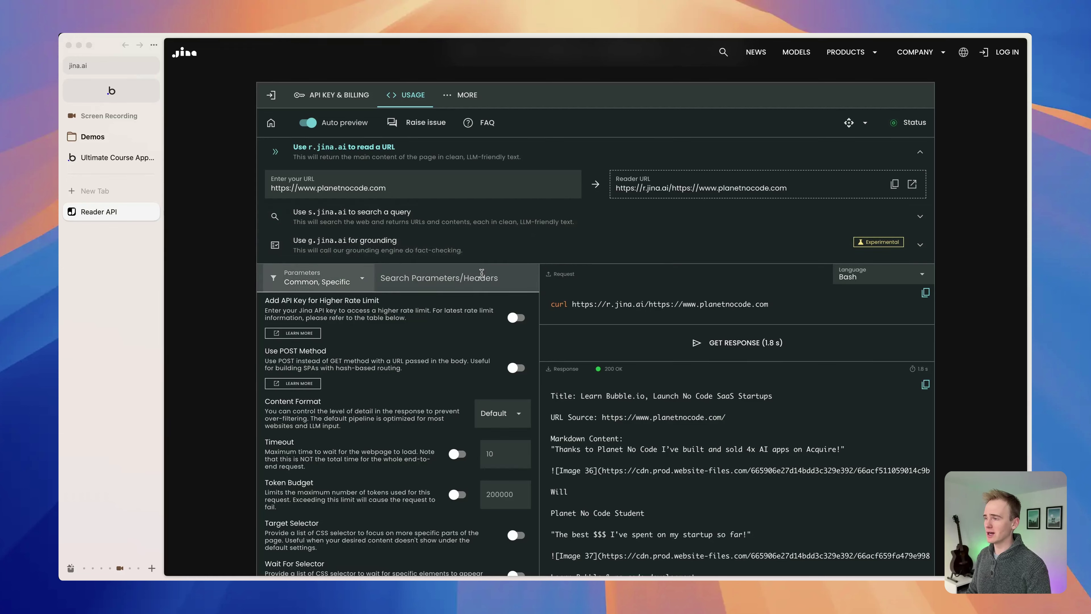
# - Copy the generated Reader URL, switch to the Bubble editor and open the API Connector plugin's list of APIs
pyautogui.click(894, 185)
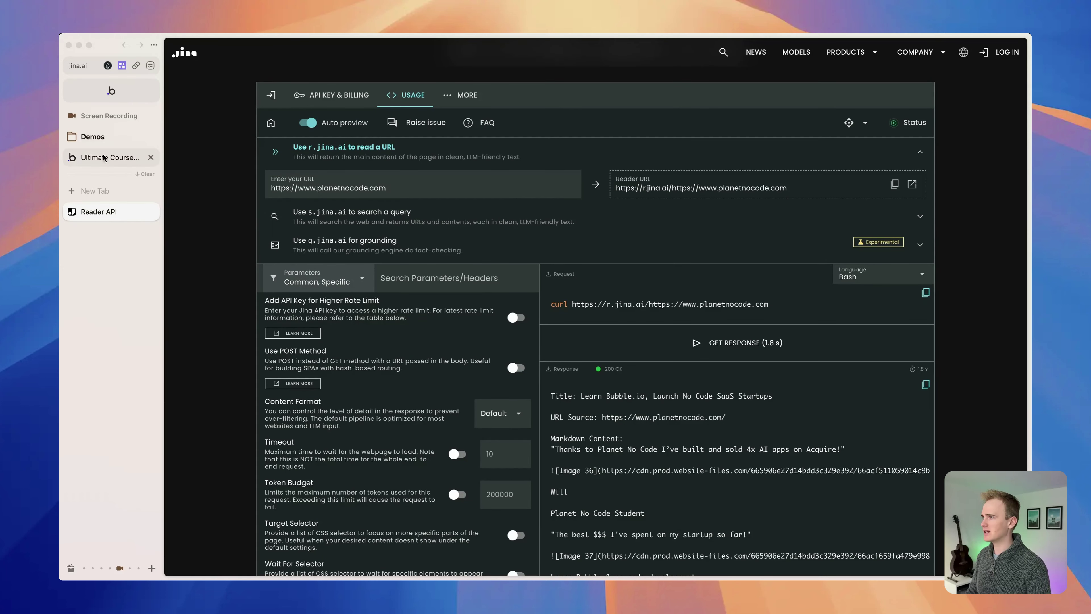
pyautogui.click(112, 90)
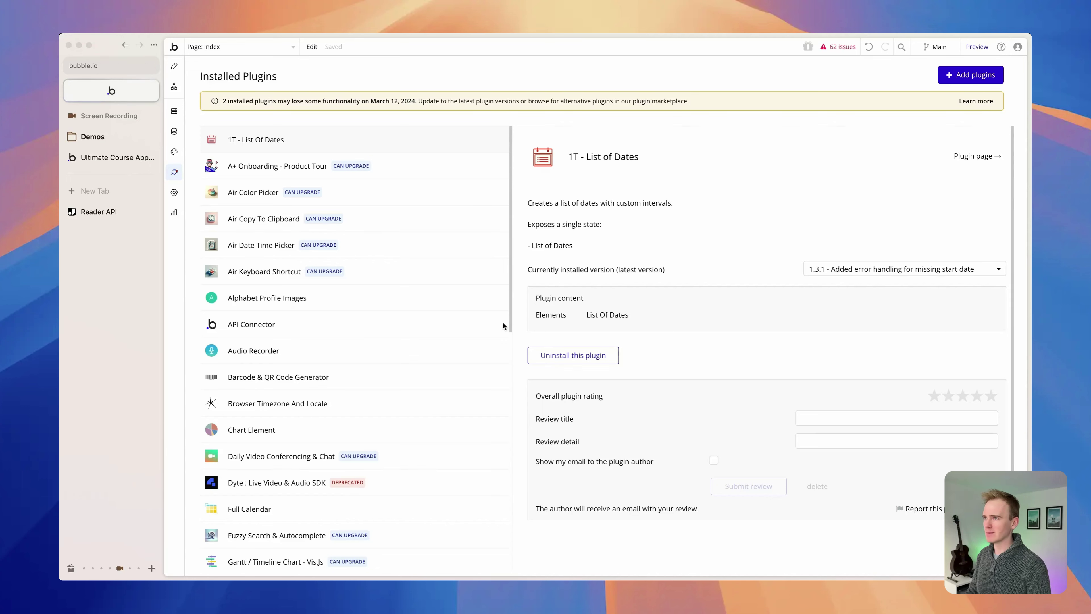
pyautogui.click(312, 325)
pyautogui.scroll(-20, 841, 321)
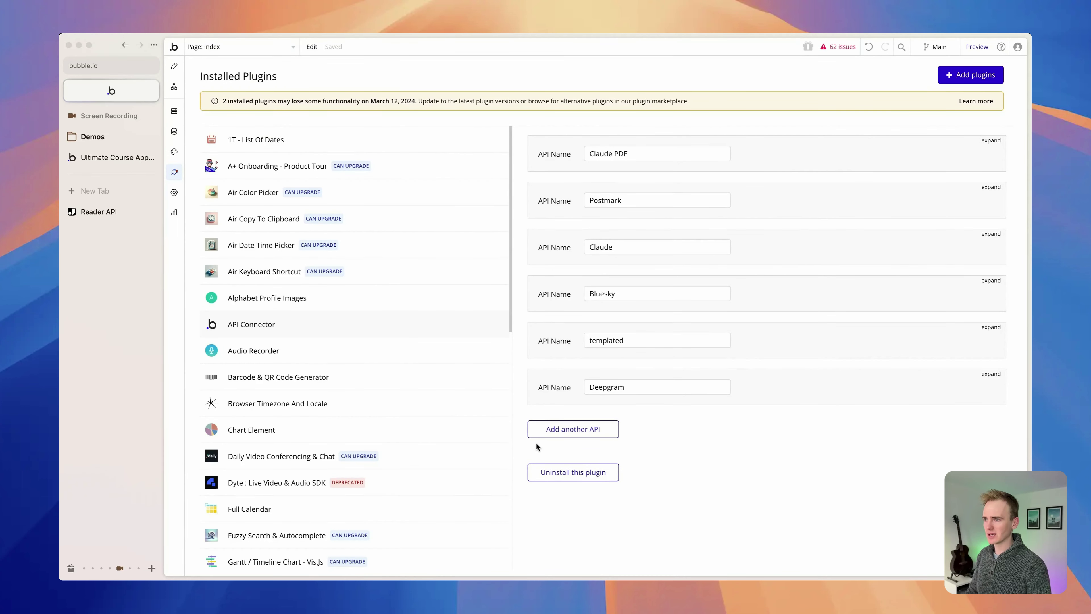
# - Add another API named Jina, keeping its authentication as None or self-handled
pyautogui.click(573, 431)
pyautogui.tripleClick(624, 433)
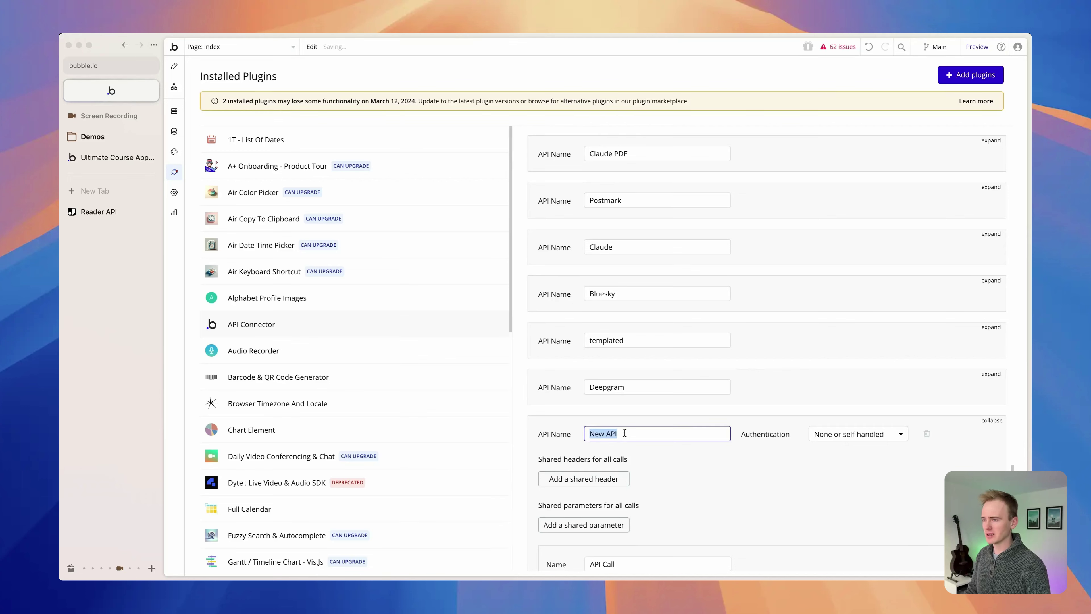
pyautogui.press('BackSpace')
pyautogui.write('Jina')
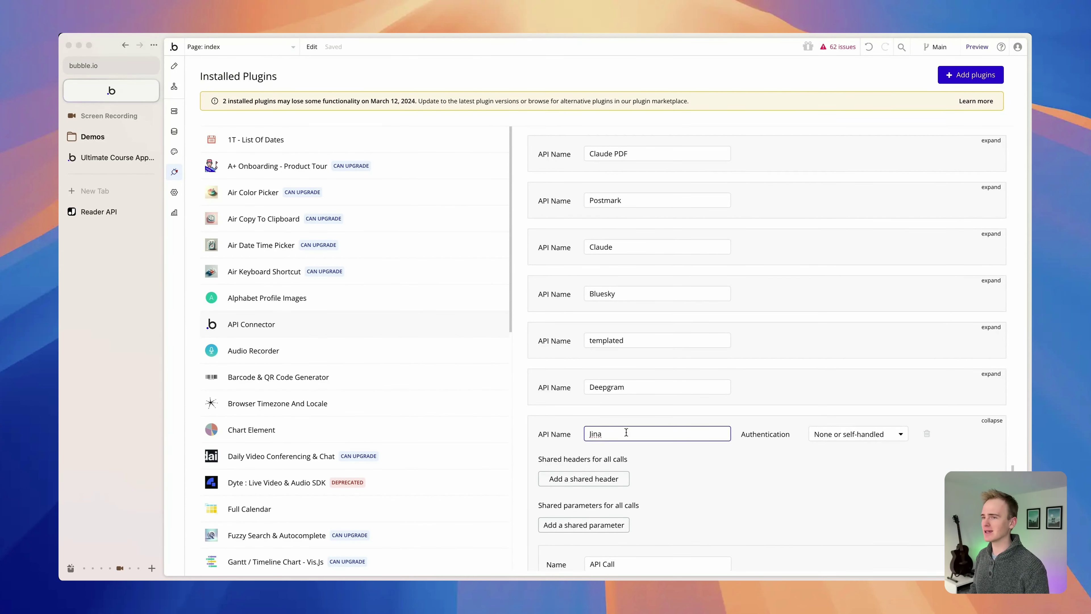
pyautogui.scroll(-5, 711, 354)
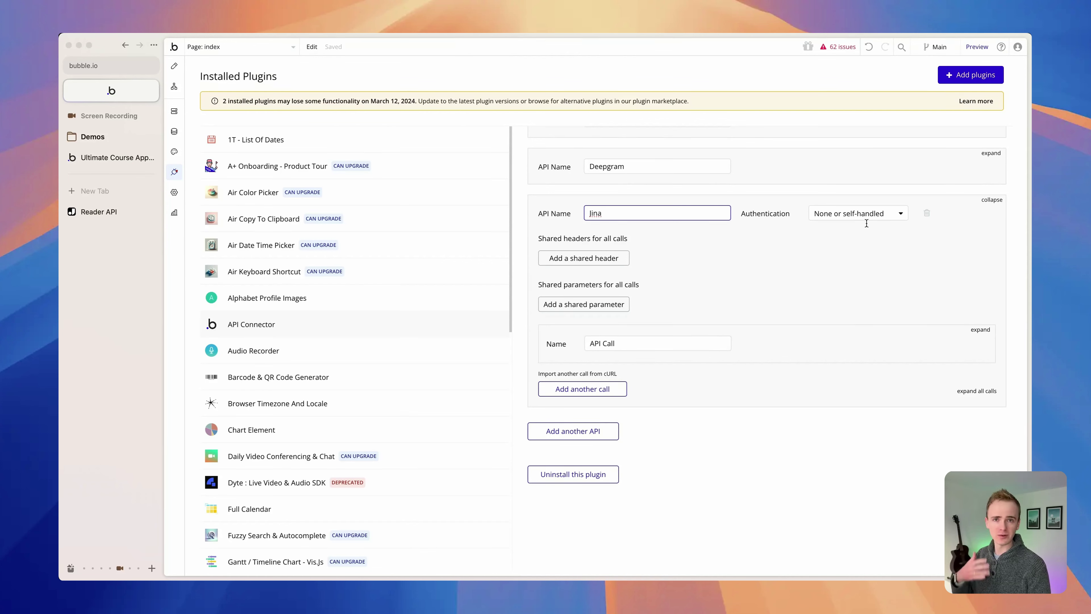
pyautogui.click(858, 213)
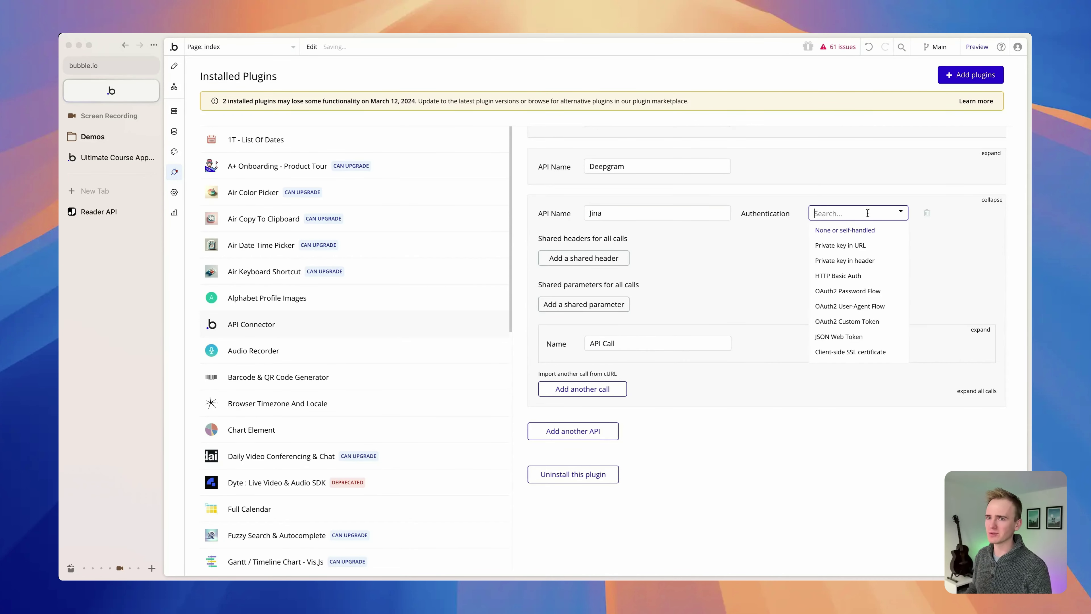
pyautogui.click(767, 251)
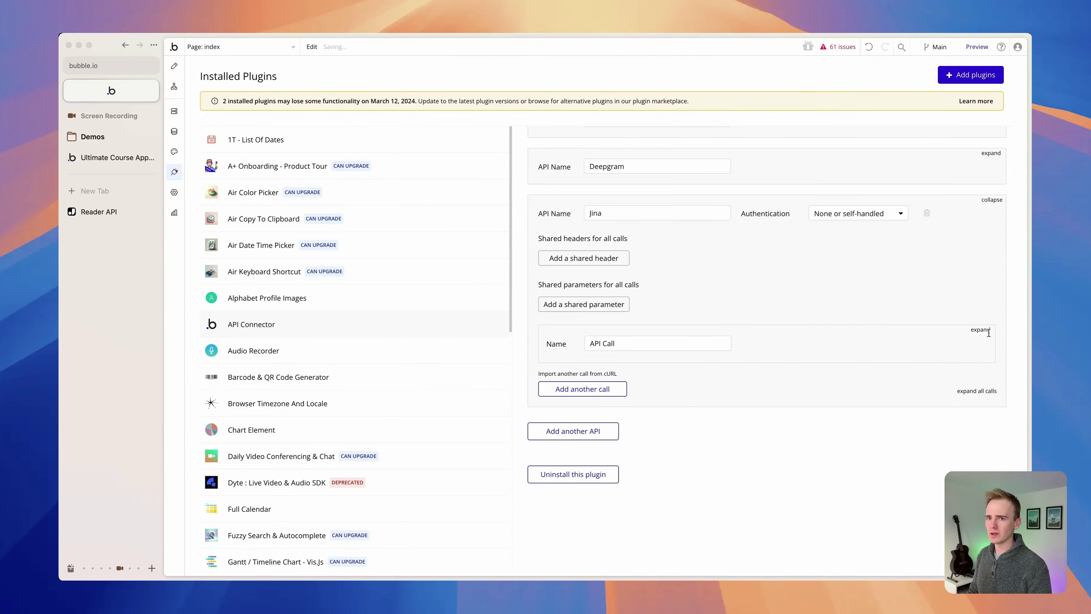
# - Rename the Jina API's call as "Convert URL into LLM friendly markdown" and set it to be used as an Action
pyautogui.click(980, 330)
pyautogui.click(687, 342)
pyautogui.hotkey('alt', 'shift', 'Left')
pyautogui.hotkey('alt', 'shift', 'Left')
pyautogui.write('Convert URL into LLM')
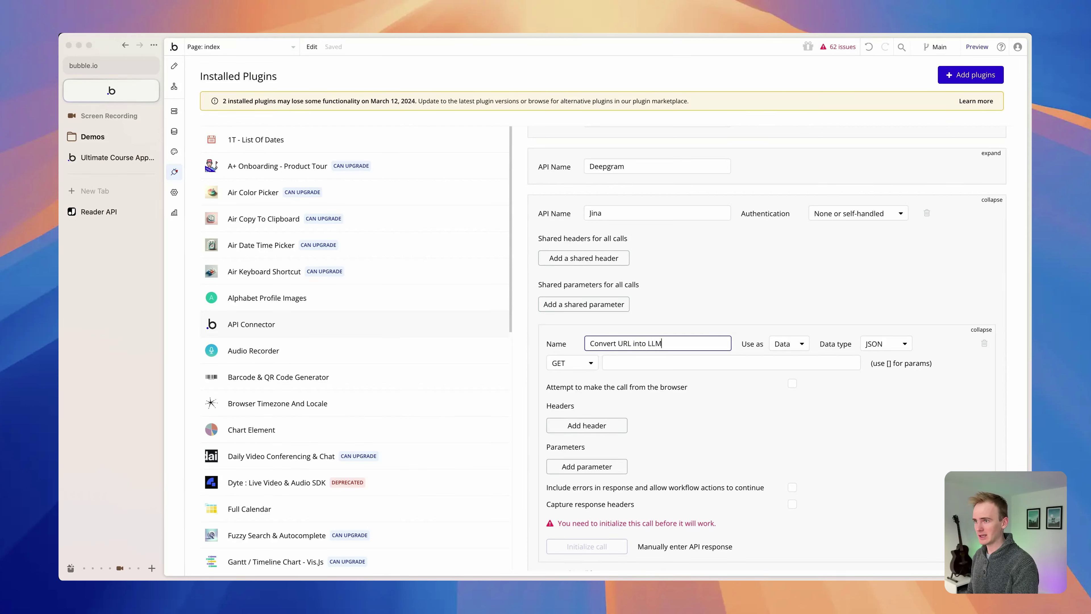
pyautogui.write(' reiendly markdown')
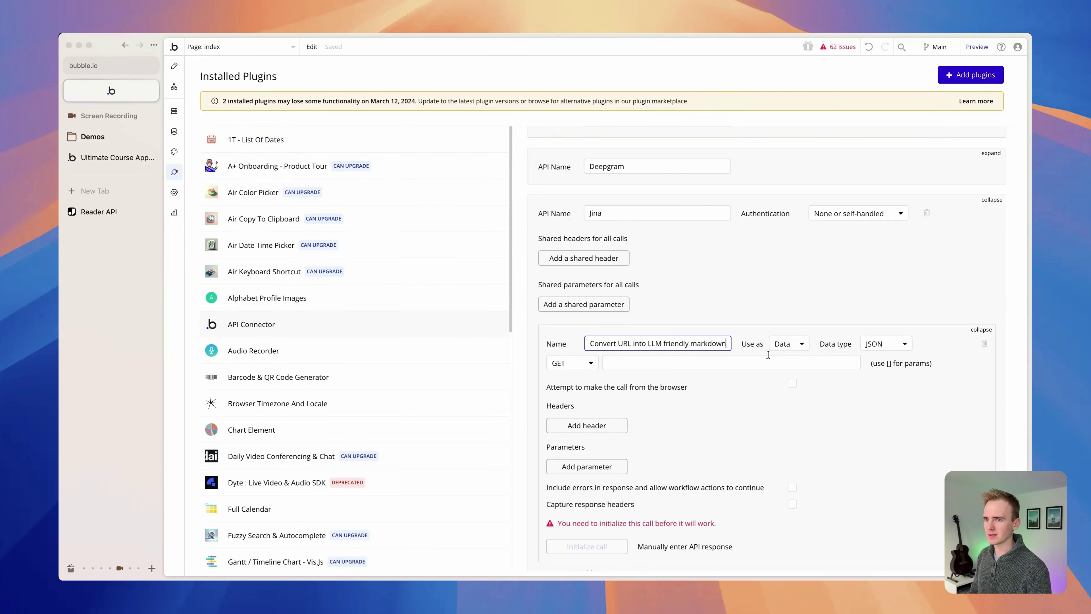
pyautogui.click(789, 349)
pyautogui.click(793, 377)
pyautogui.click(686, 363)
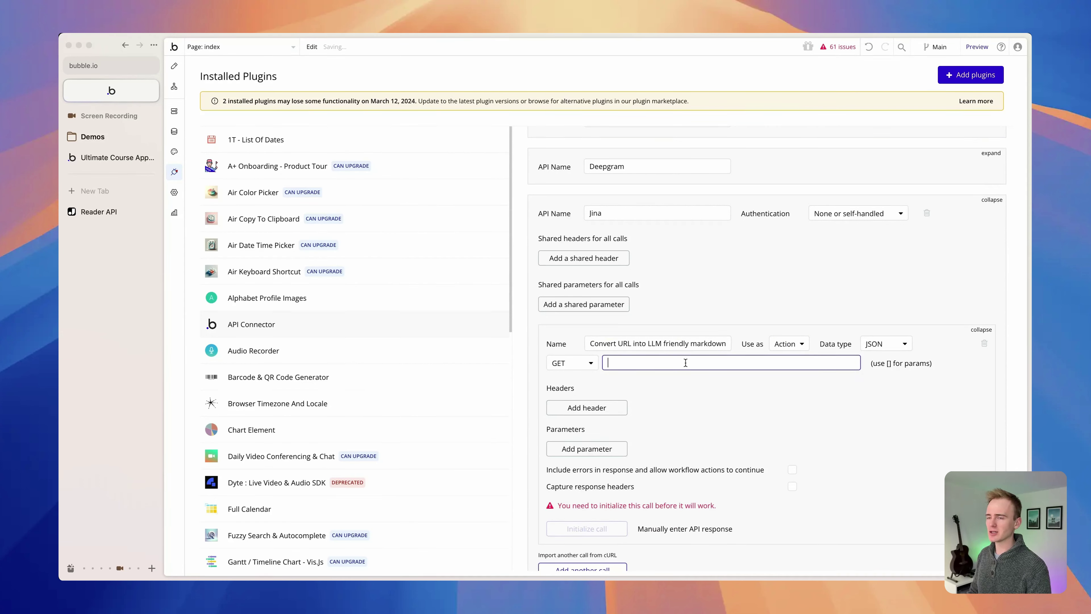
pyautogui.press('super+v')
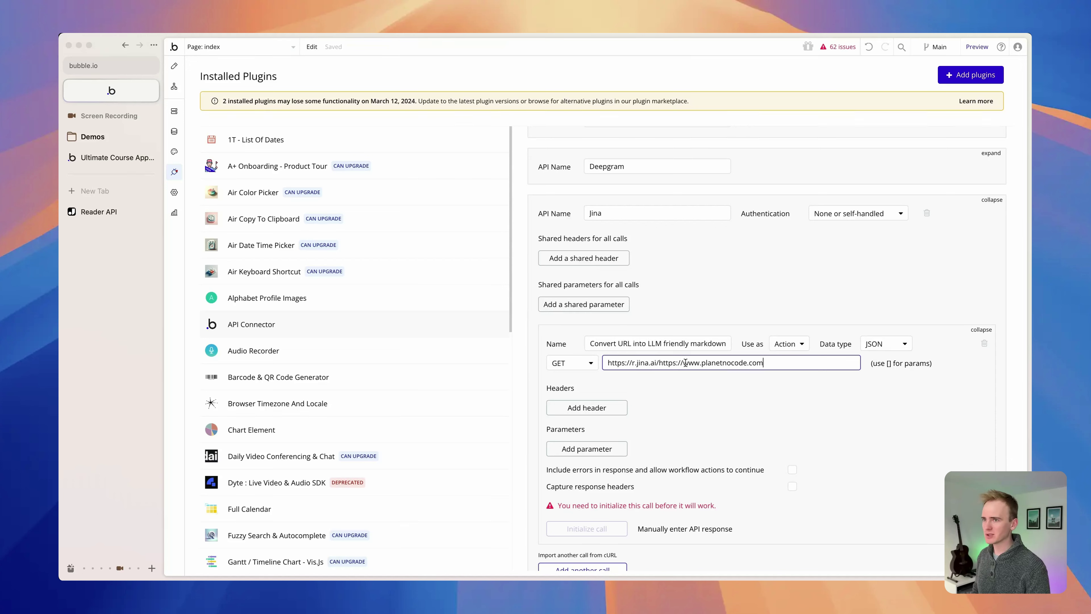
pyautogui.moveTo(660, 363); pyautogui.dragTo(823, 368)
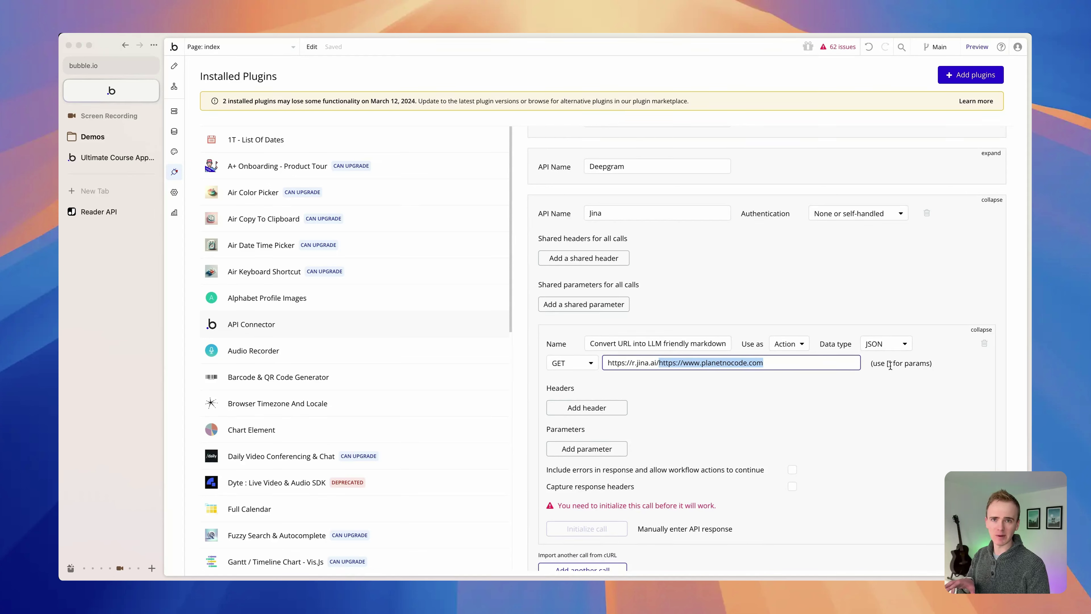
pyautogui.write('[')
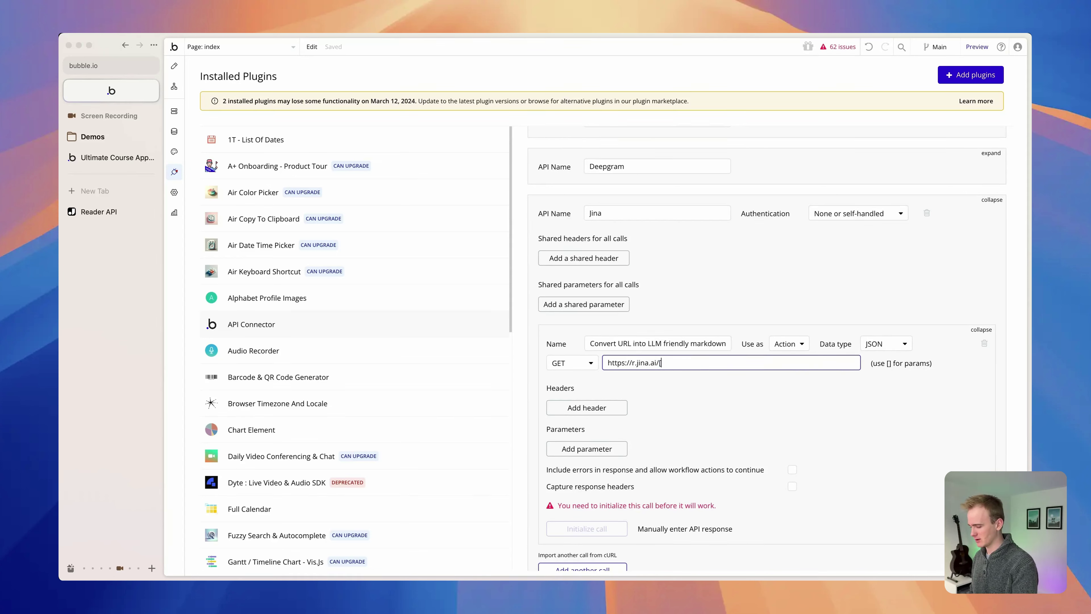
pyautogui.write('url]')
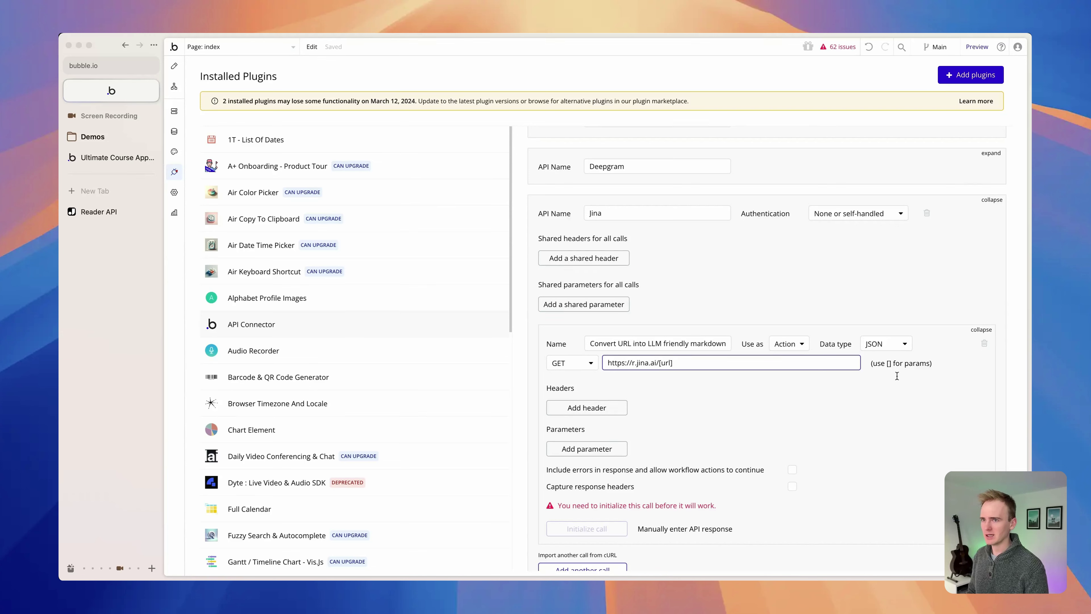
pyautogui.click(894, 402)
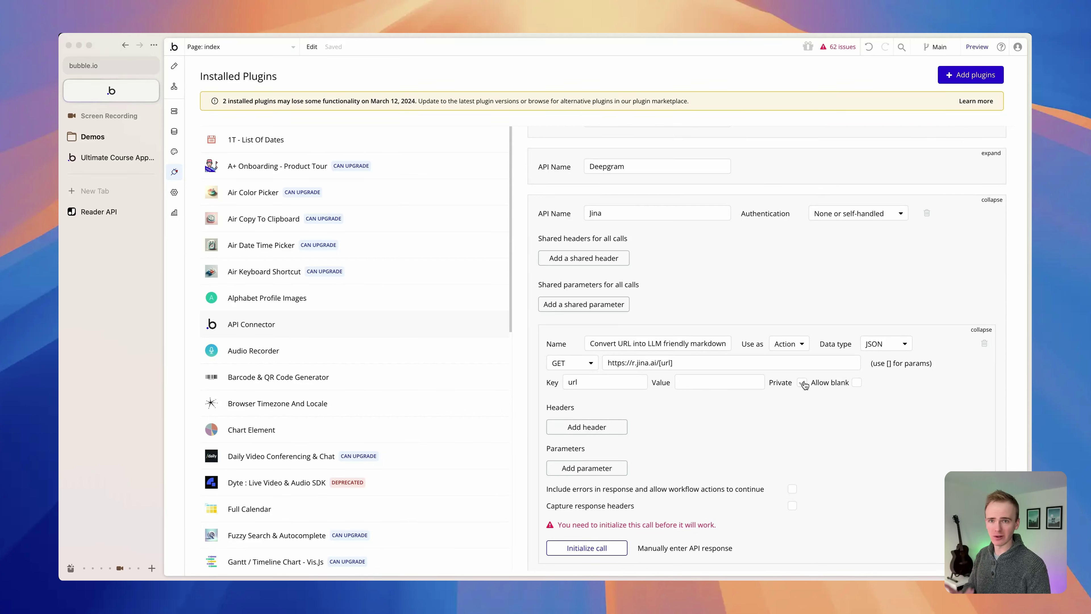
pyautogui.click(737, 381)
pyautogui.press('super+v')
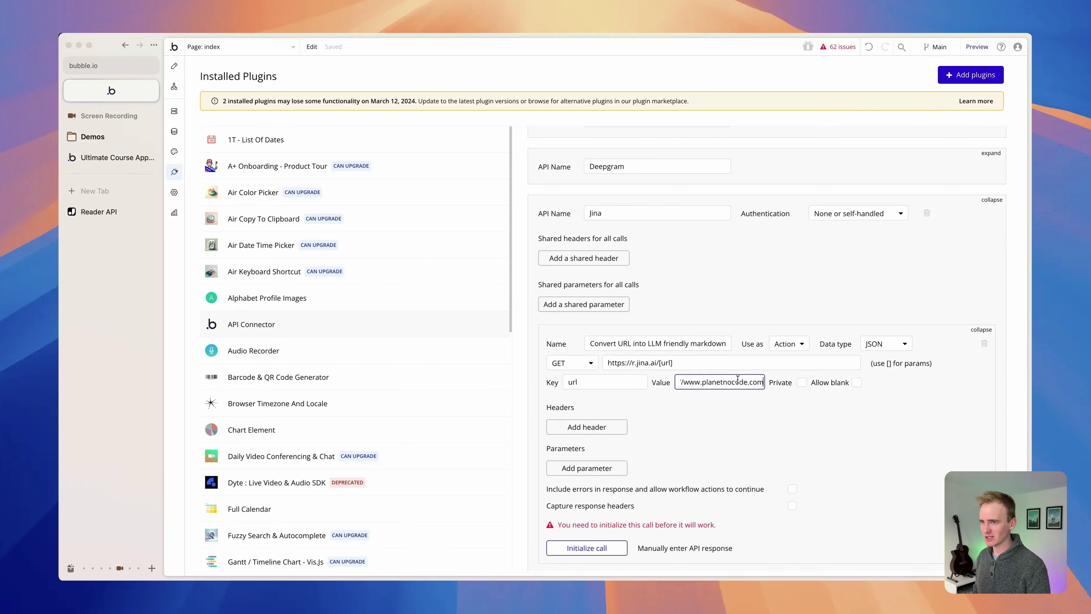
pyautogui.moveTo(728, 383); pyautogui.dragTo(640, 384)
pyautogui.click(695, 387)
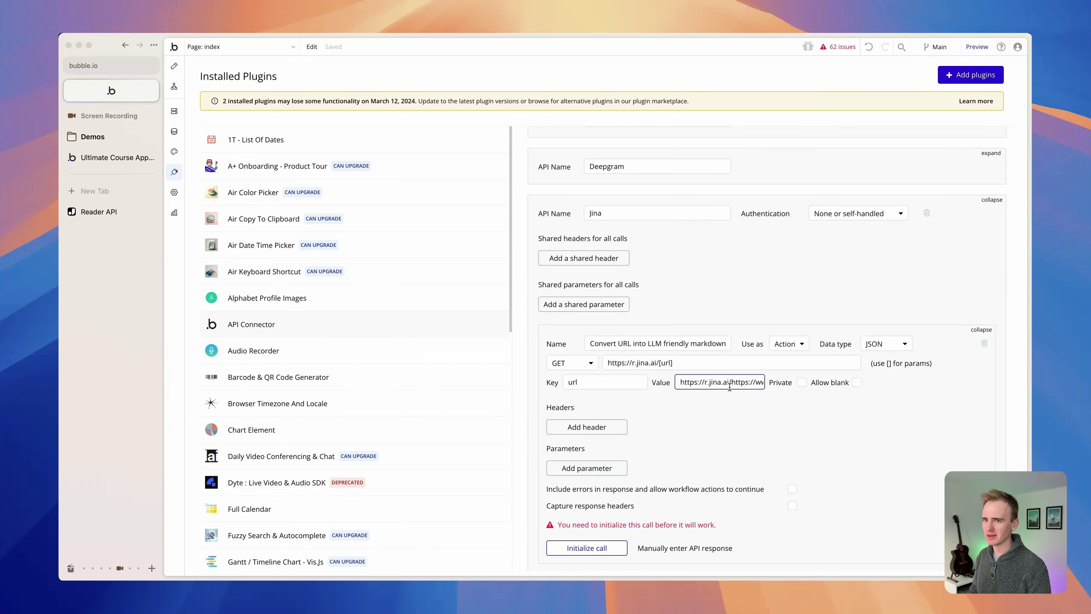
pyautogui.moveTo(732, 382); pyautogui.dragTo(646, 374)
pyautogui.press('BackSpace')
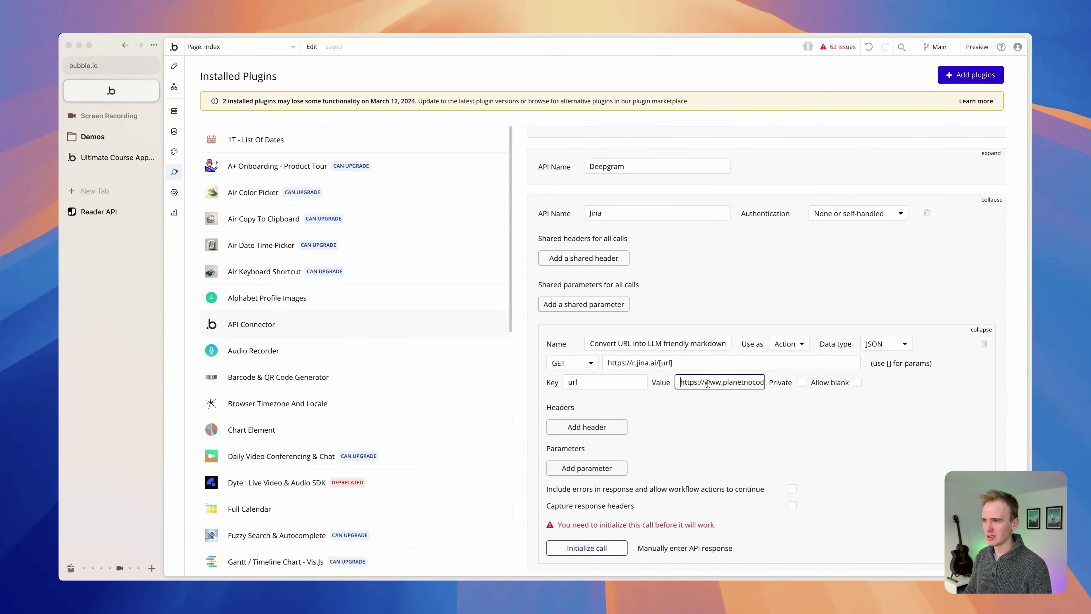
pyautogui.click(770, 415)
# - Try to initialize the Jina call with its data type left as JSON, and dismiss the resulting dialog
pyautogui.scroll(-1, 770, 424)
pyautogui.scroll(-5, 770, 424)
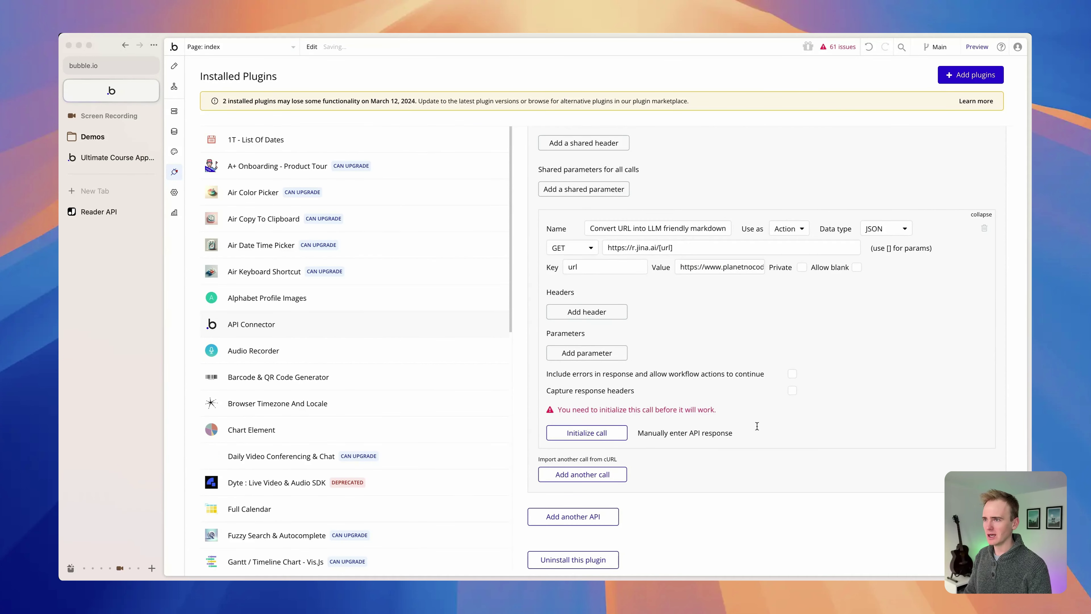
pyautogui.click(600, 435)
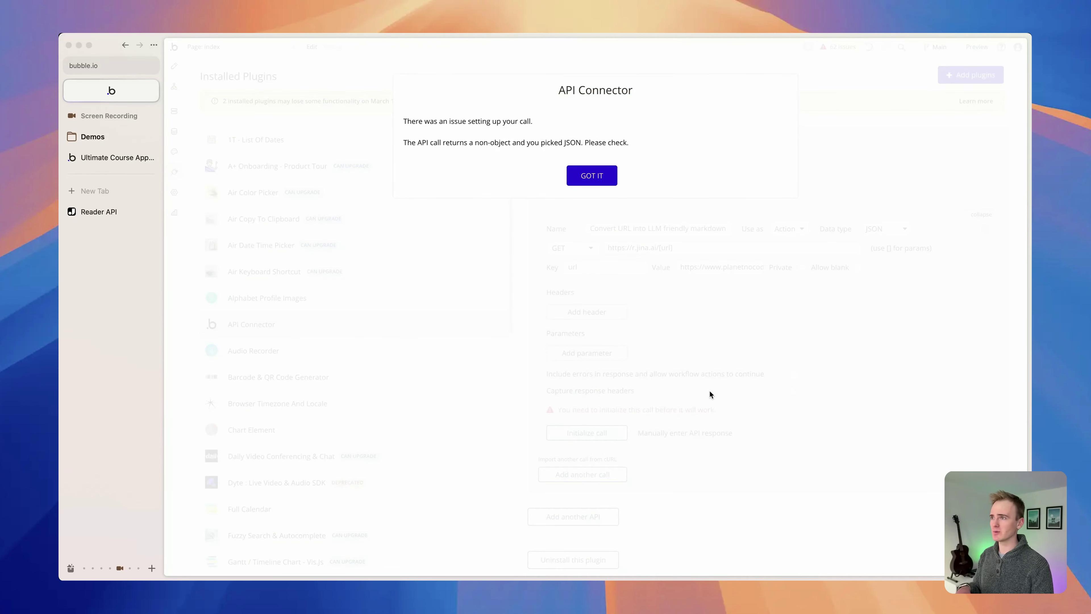
pyautogui.click(586, 175)
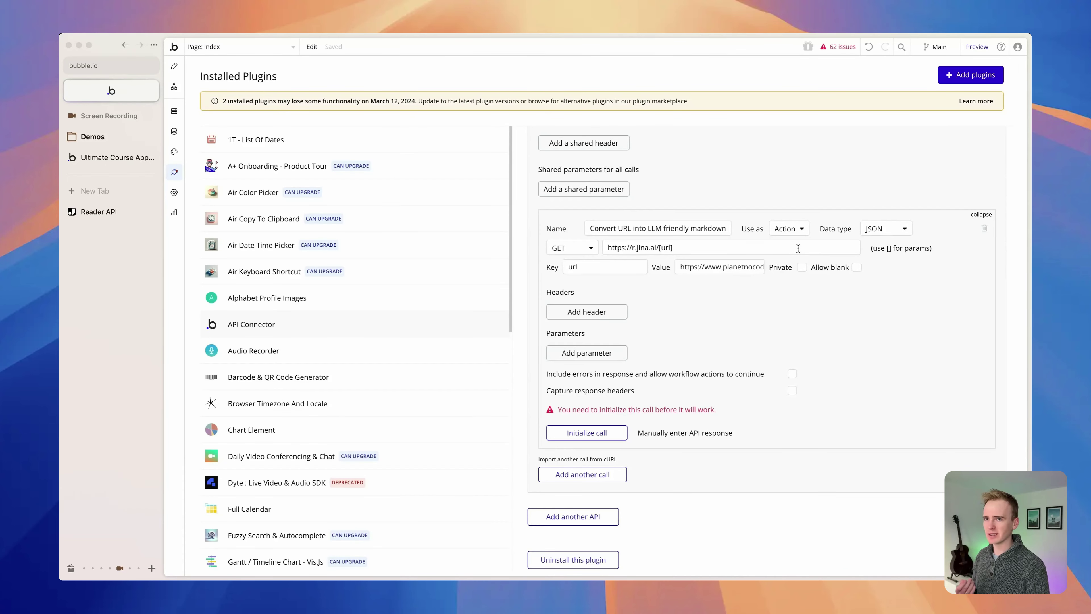
# - Change the Jina call's data type to Text and initialize the call
pyautogui.click(885, 228)
pyautogui.click(875, 306)
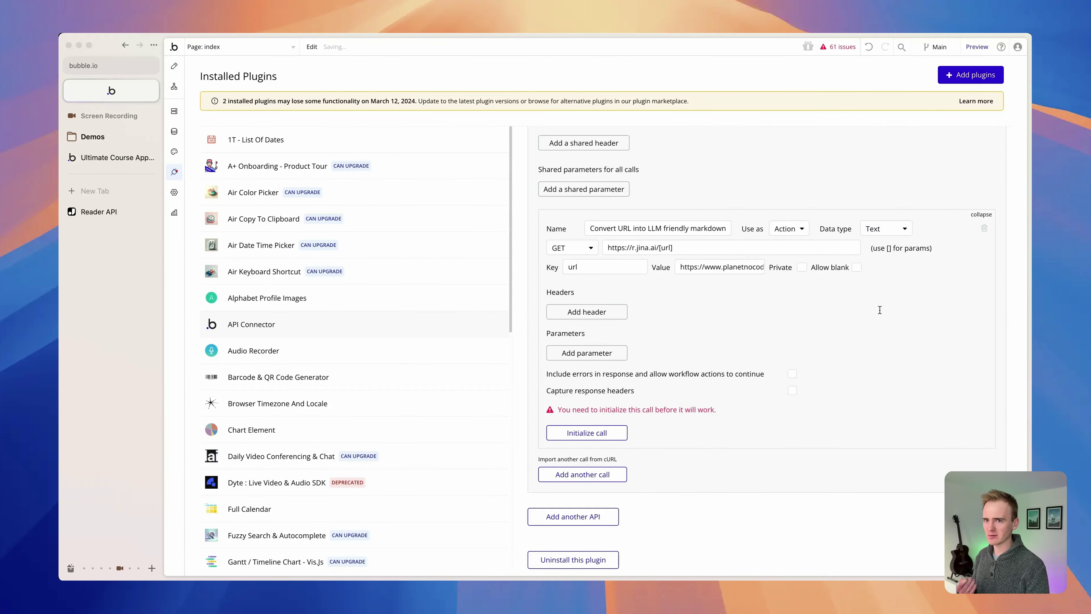
pyautogui.click(604, 439)
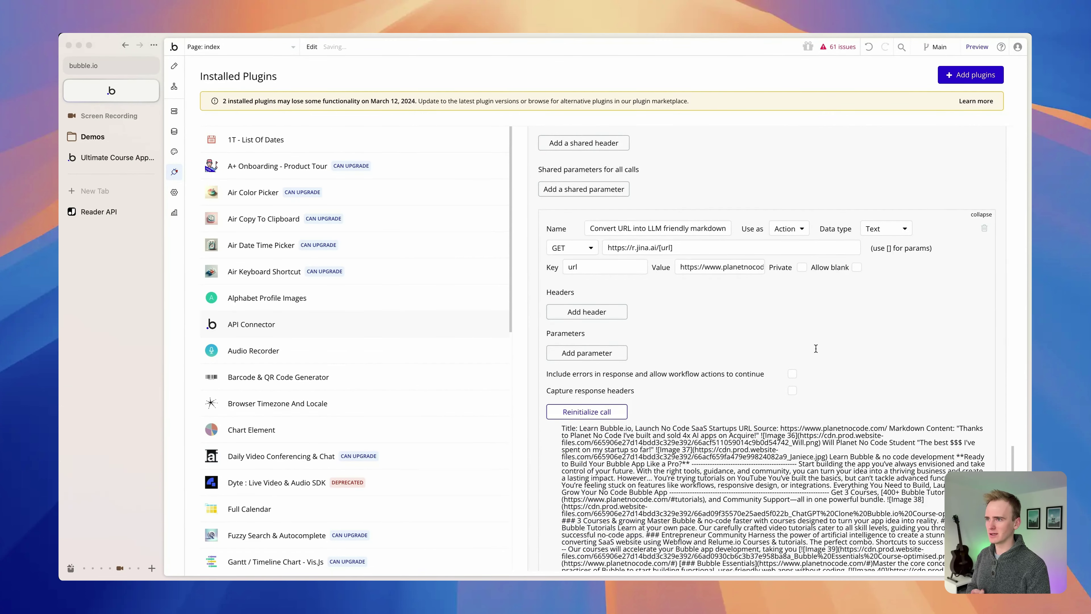
# - Read through the response text returned by the initialized Jina call
pyautogui.scroll(-3, 815, 346)
pyautogui.scroll(-2, 809, 343)
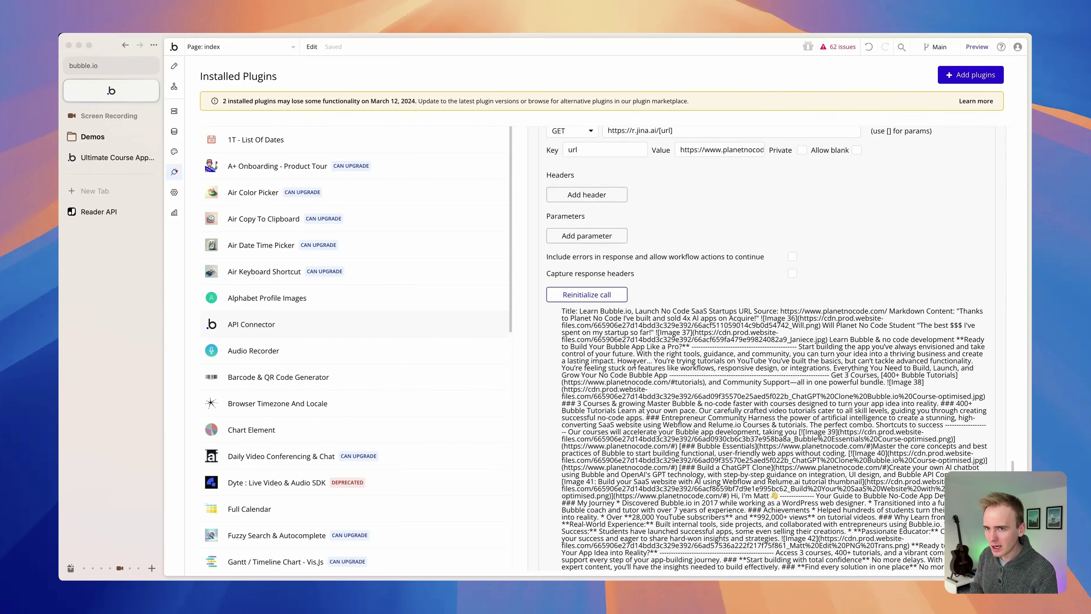
pyautogui.scroll(-1, 633, 366)
pyautogui.scroll(-3, 633, 366)
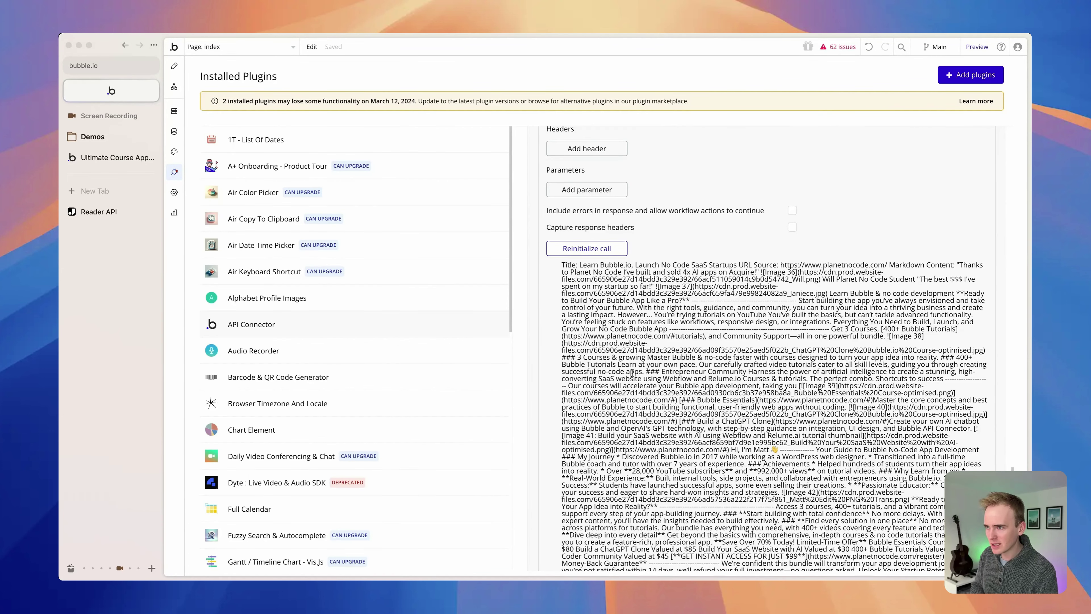
pyautogui.scroll(-3, 631, 372)
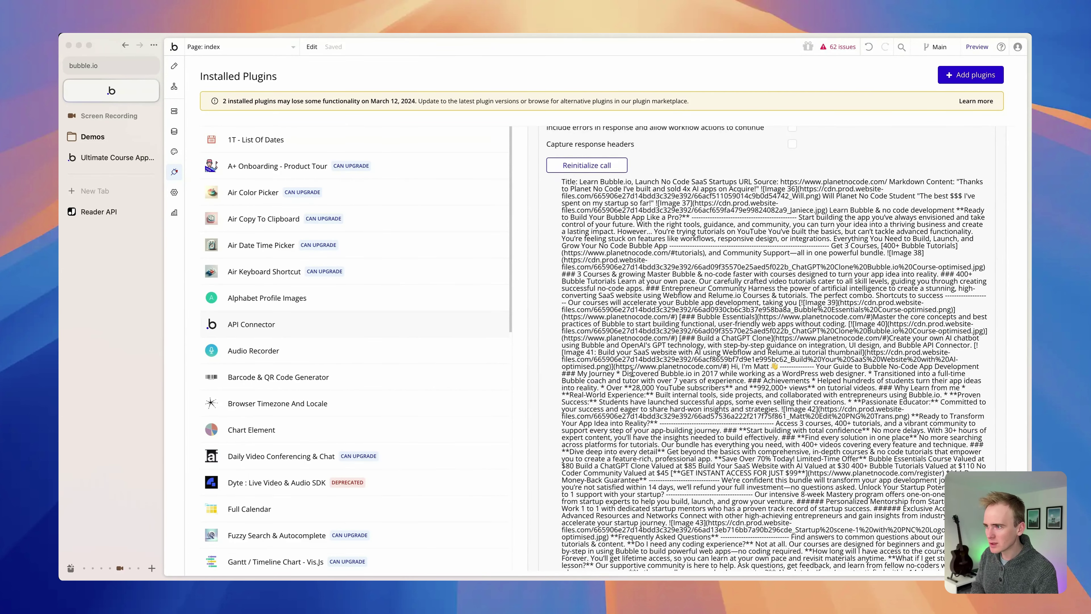
pyautogui.scroll(8, 632, 372)
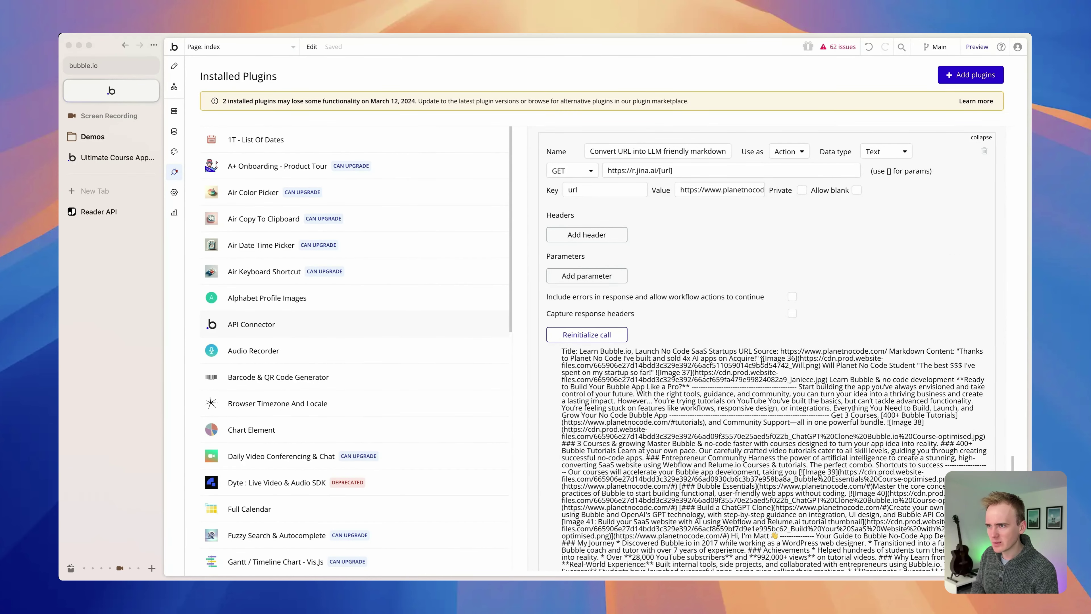
# - Search for ### to examine the markdown headings in the call's response, and close the search
pyautogui.press('super+f')
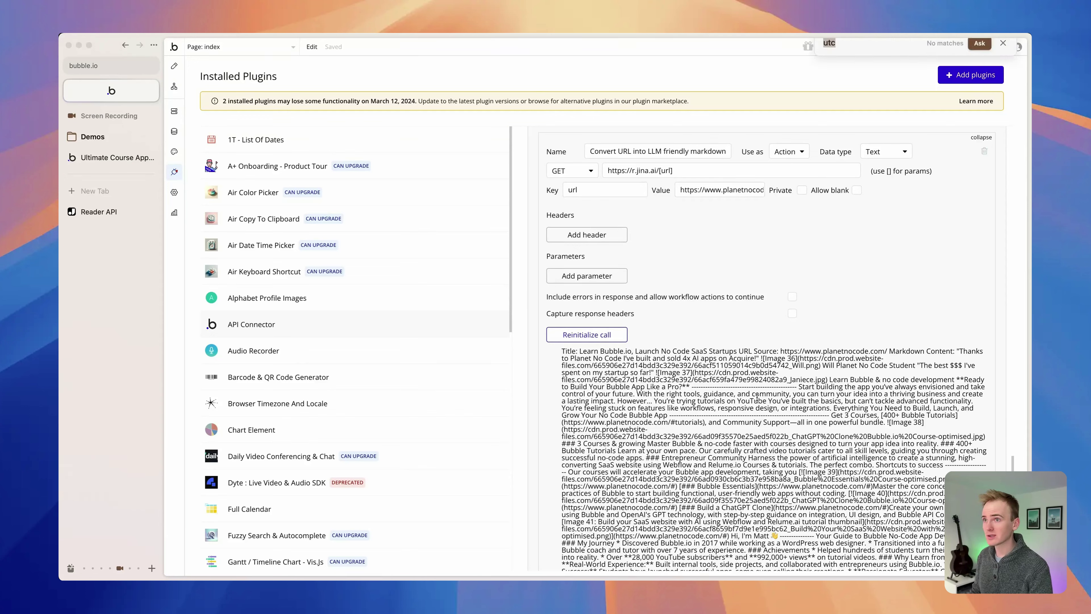
pyautogui.write('###')
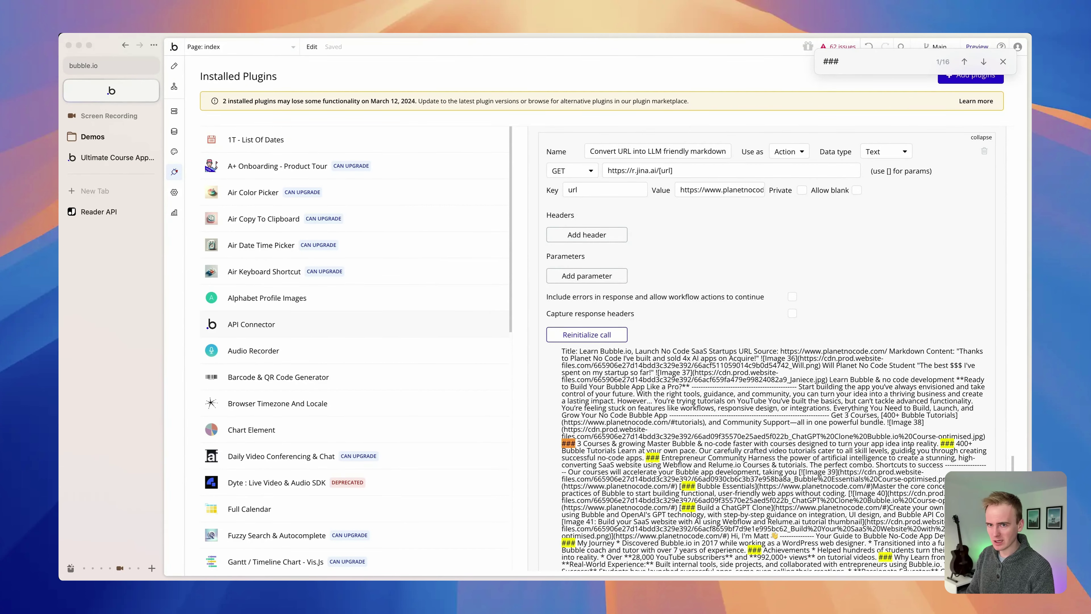
pyautogui.scroll(-3, 910, 448)
pyautogui.scroll(-2, 881, 440)
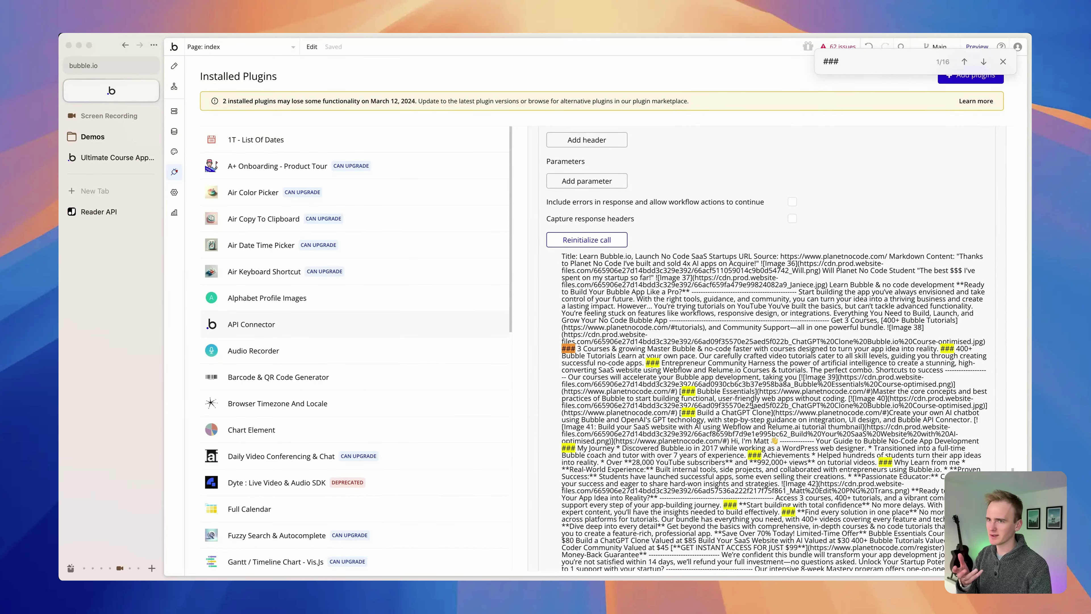
pyautogui.scroll(8, 676, 337)
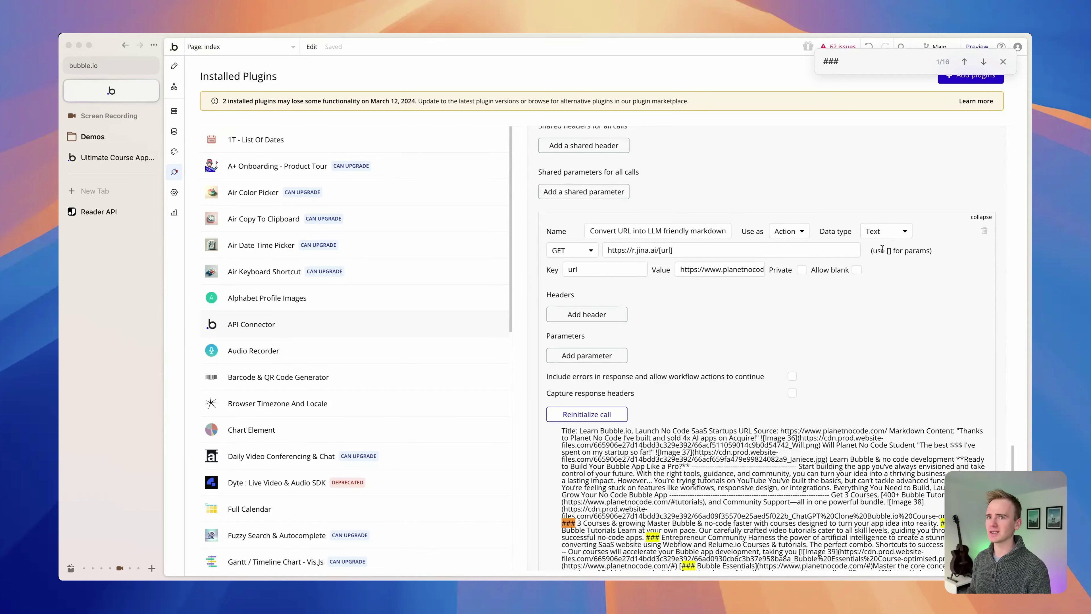
pyautogui.click(1004, 62)
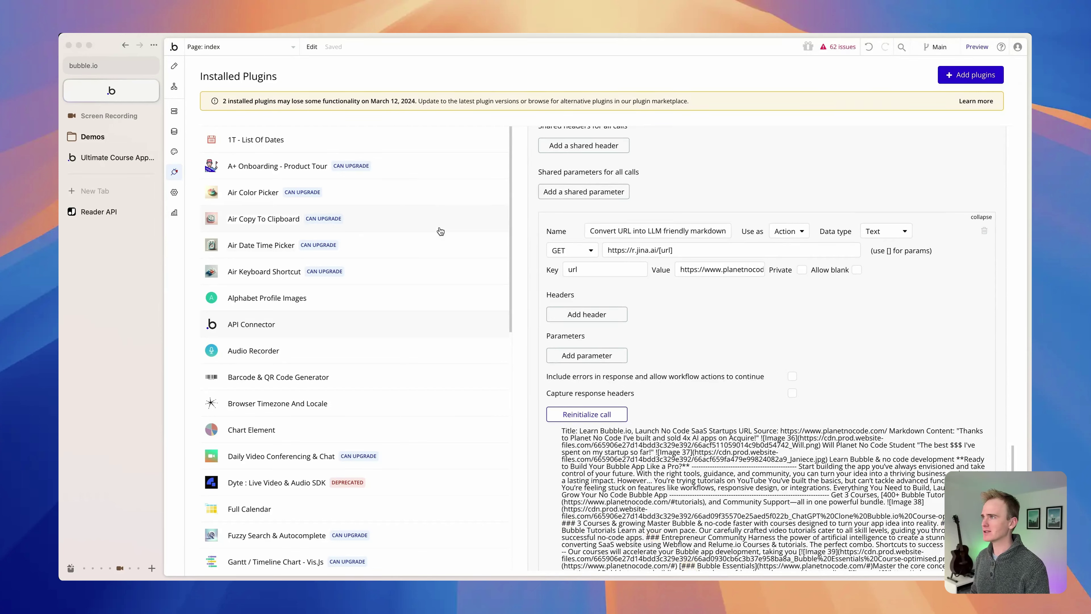
# - Create a new web page named "convert url to markdown" without cloning an existing page
pyautogui.click(243, 47)
pyautogui.scroll(-10, 251, 189)
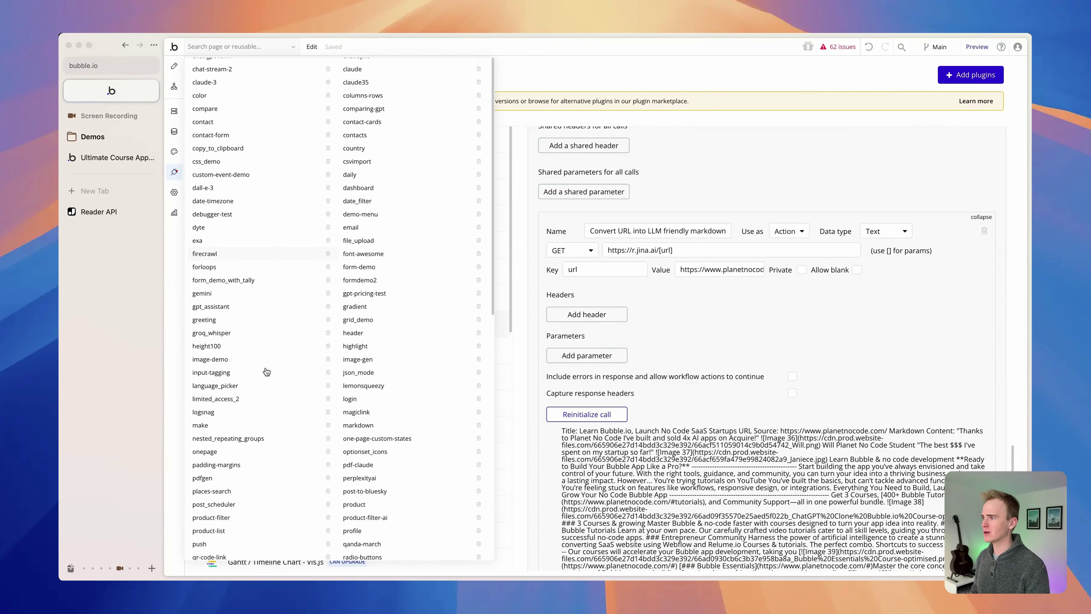
pyautogui.click(245, 503)
pyautogui.write('convert url')
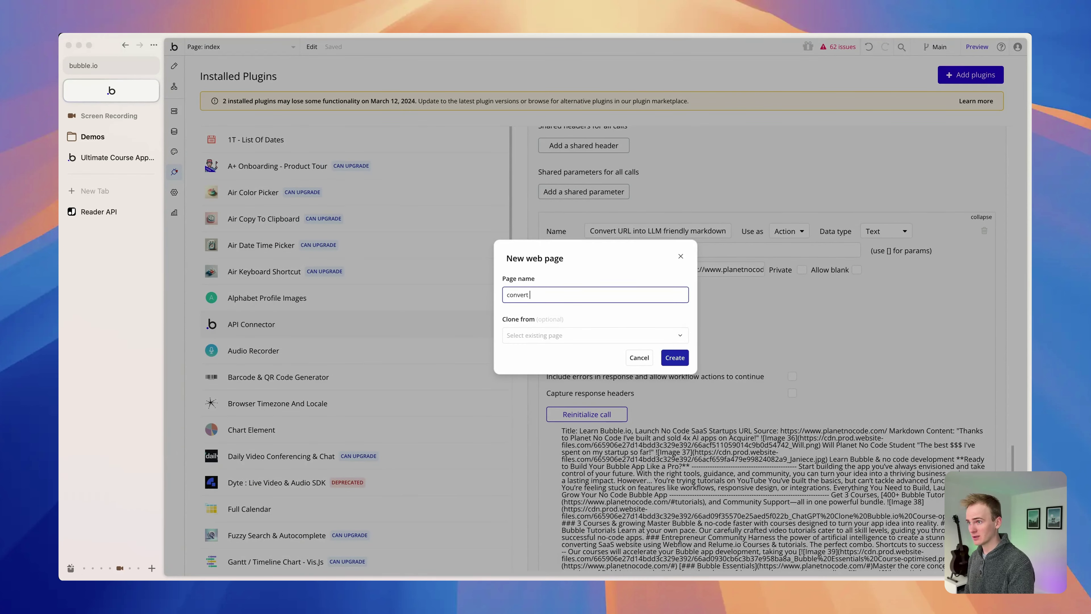
pyautogui.write('wnm')
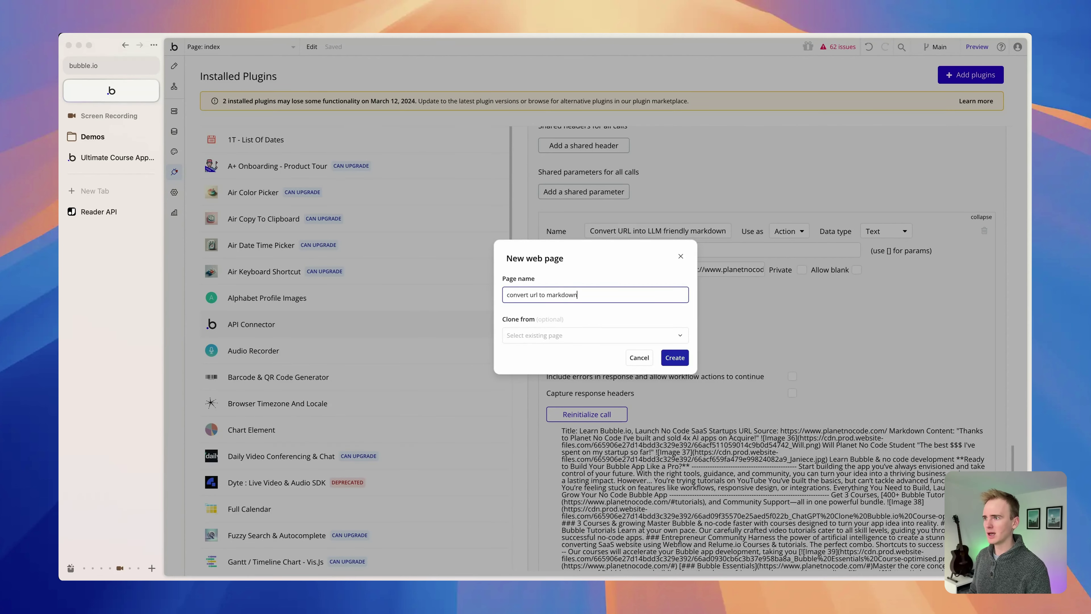
pyautogui.click(666, 357)
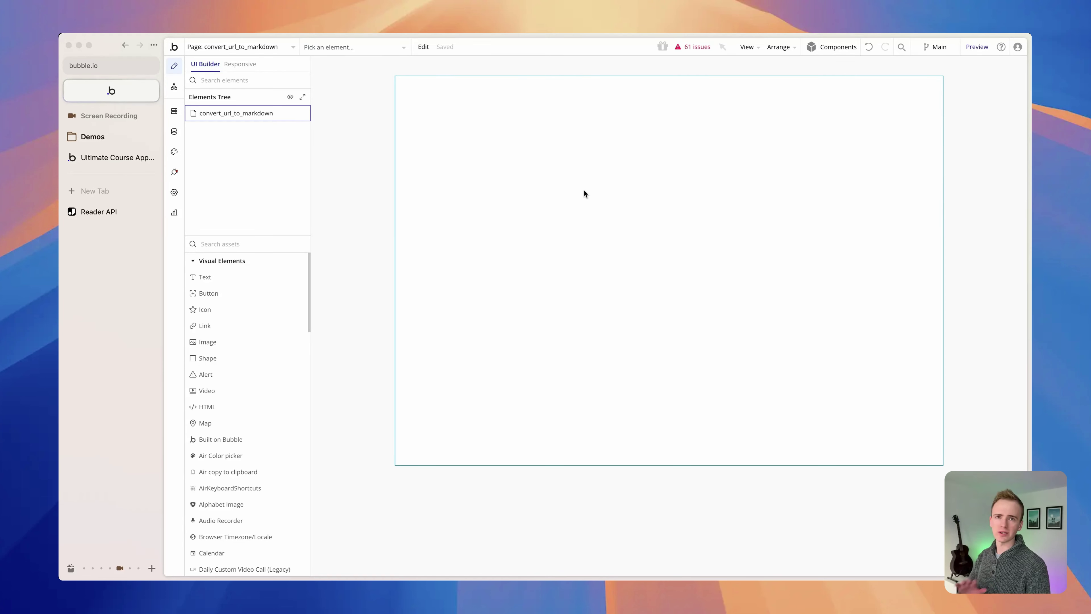
# - Check the new page's container layout and keep it as Fixed
pyautogui.doubleClick(584, 191)
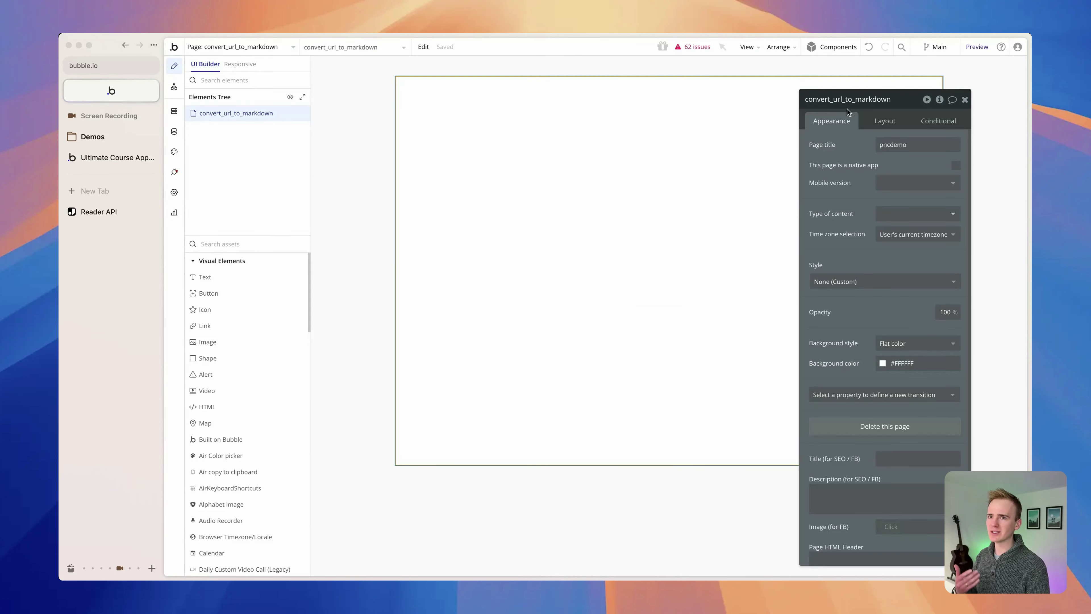
pyautogui.click(884, 121)
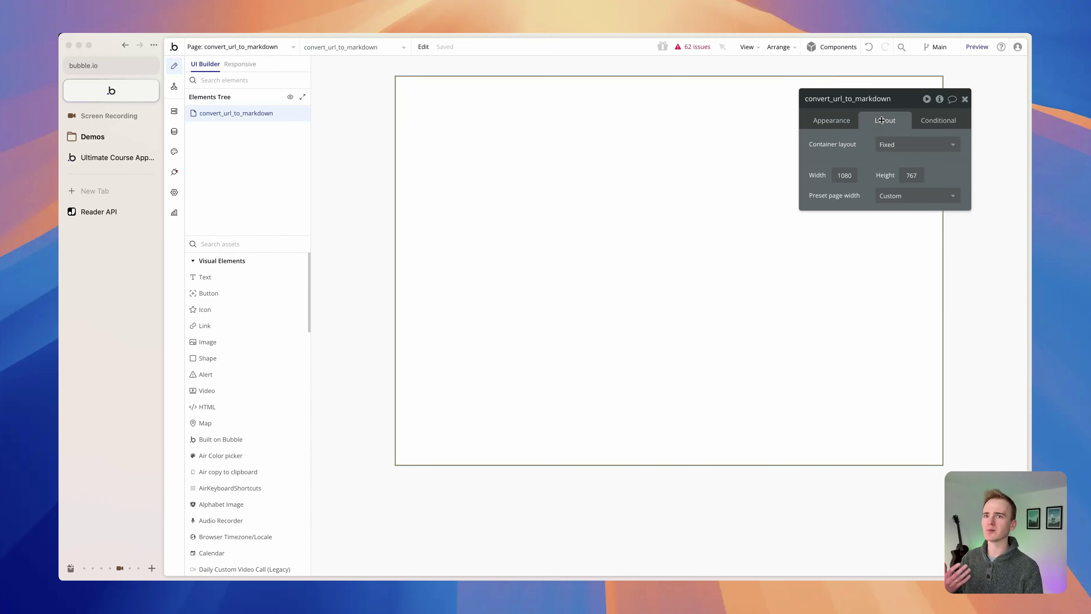
pyautogui.click(895, 145)
pyautogui.click(885, 226)
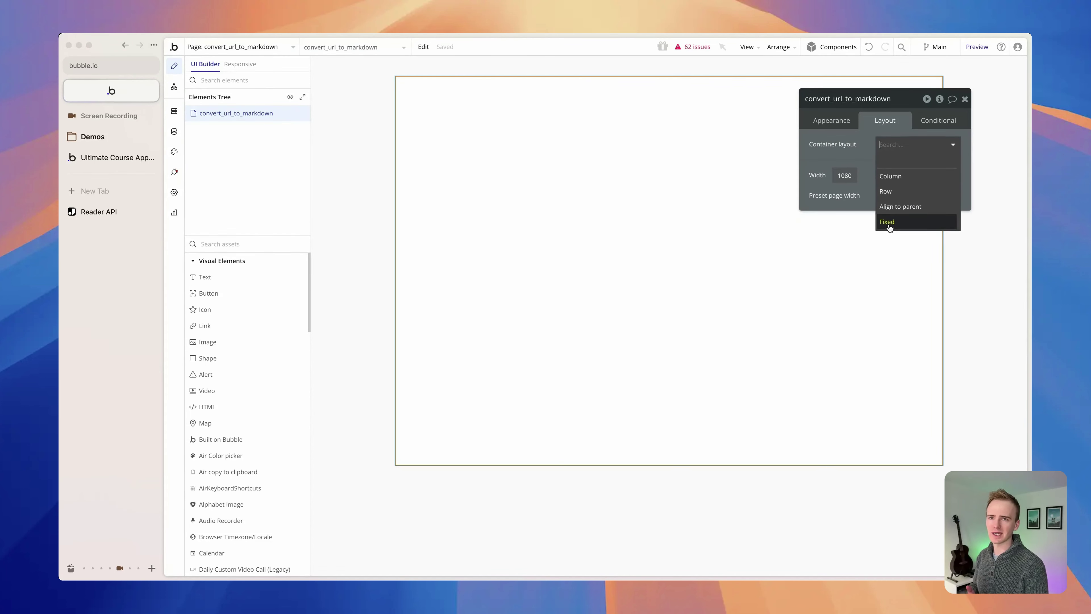
# - Find the Input element among the assets and place one in the upper middle of the page
pyautogui.click(255, 246)
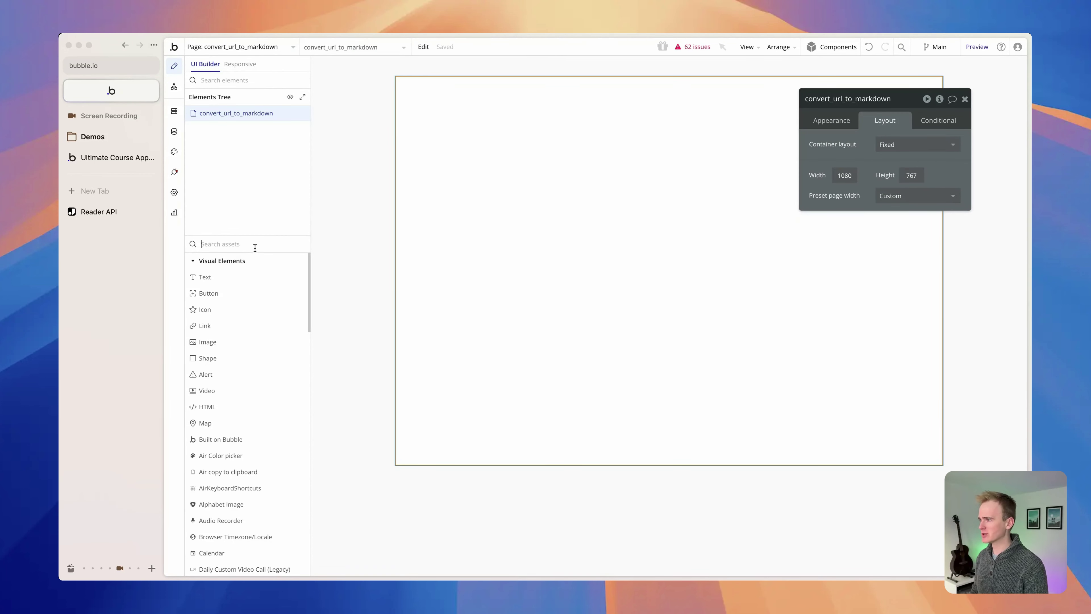
pyautogui.write('inpiut')
pyautogui.press('BackSpace')
pyautogui.press('BackSpace')
pyautogui.press('BackSpace')
pyautogui.click(226, 277)
pyautogui.click(606, 205)
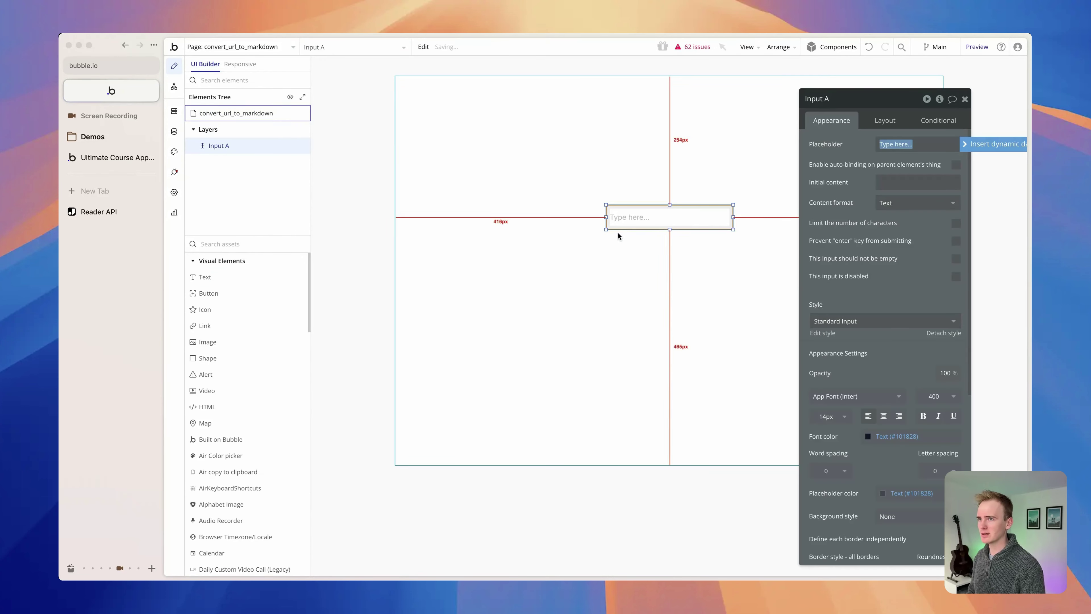
# - Place a Button just below the input and draw a wide Text element beneath the button
pyautogui.click(209, 293)
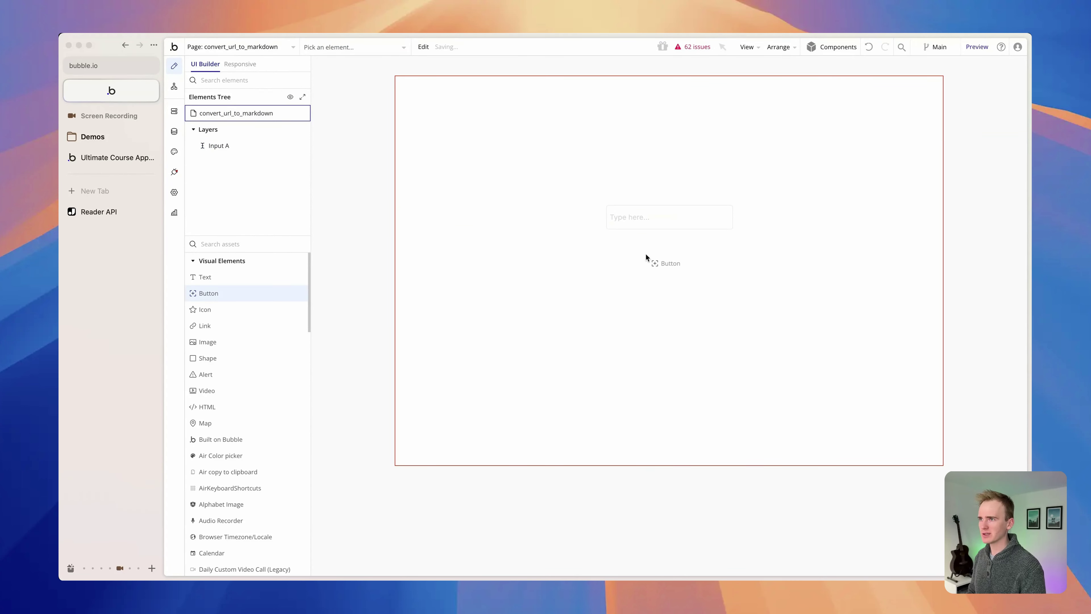
pyautogui.click(617, 245)
pyautogui.click(227, 277)
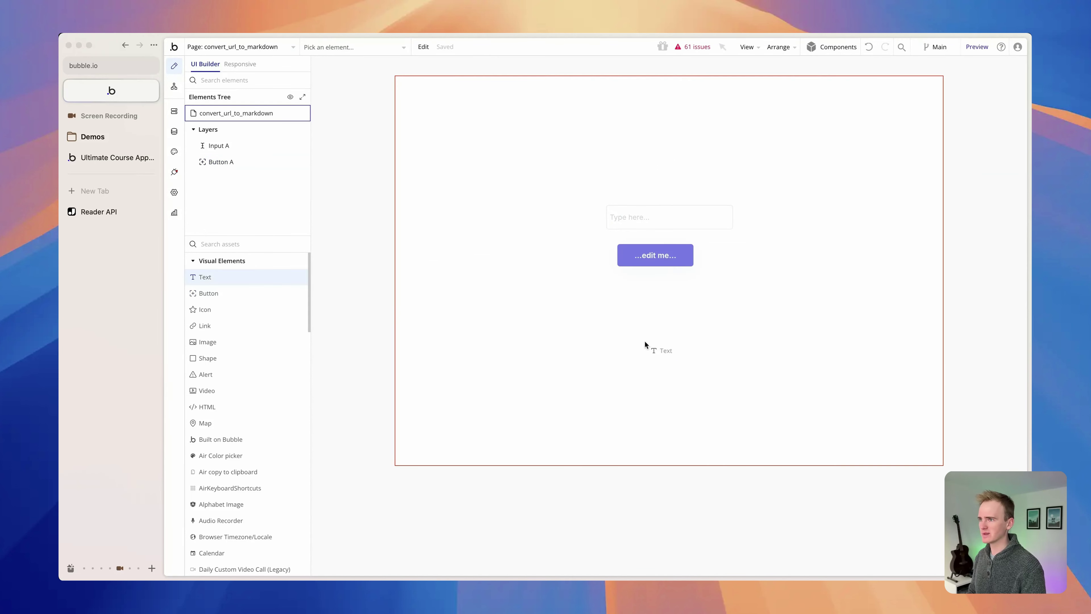
pyautogui.moveTo(513, 297); pyautogui.dragTo(822, 386)
pyautogui.click(503, 253)
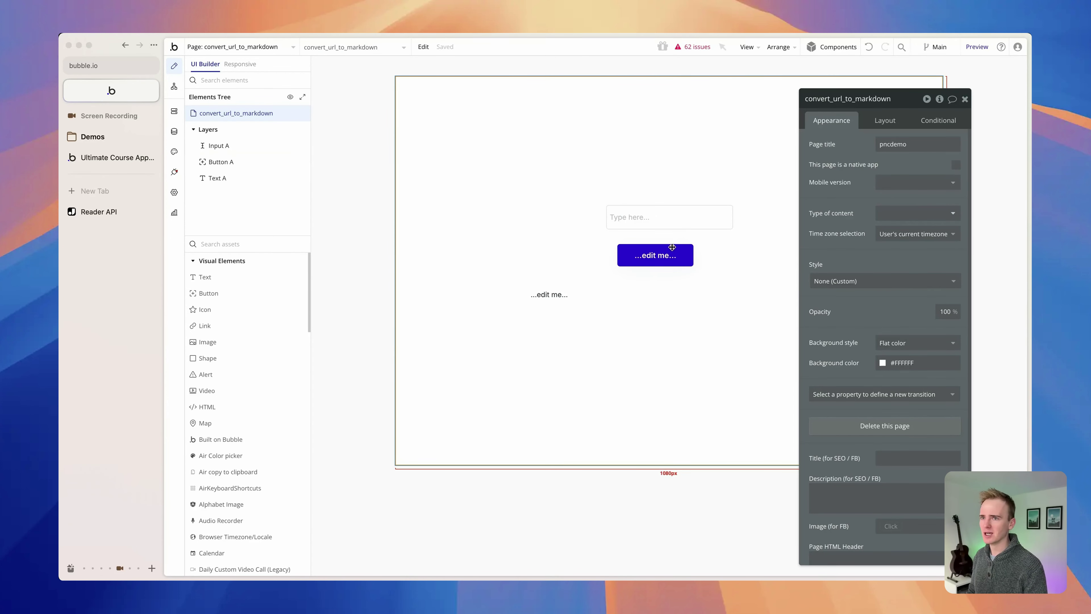
# - Set the input's placeholder to "Enter URL here"
pyautogui.click(661, 219)
pyautogui.tripleClick(909, 144)
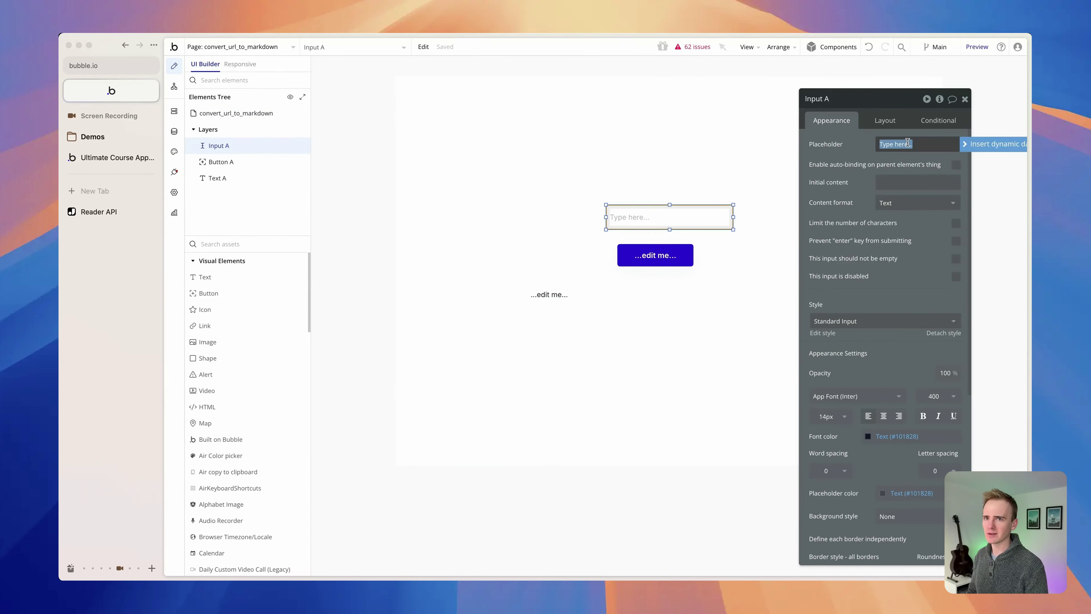
pyautogui.write('Enter URL here')
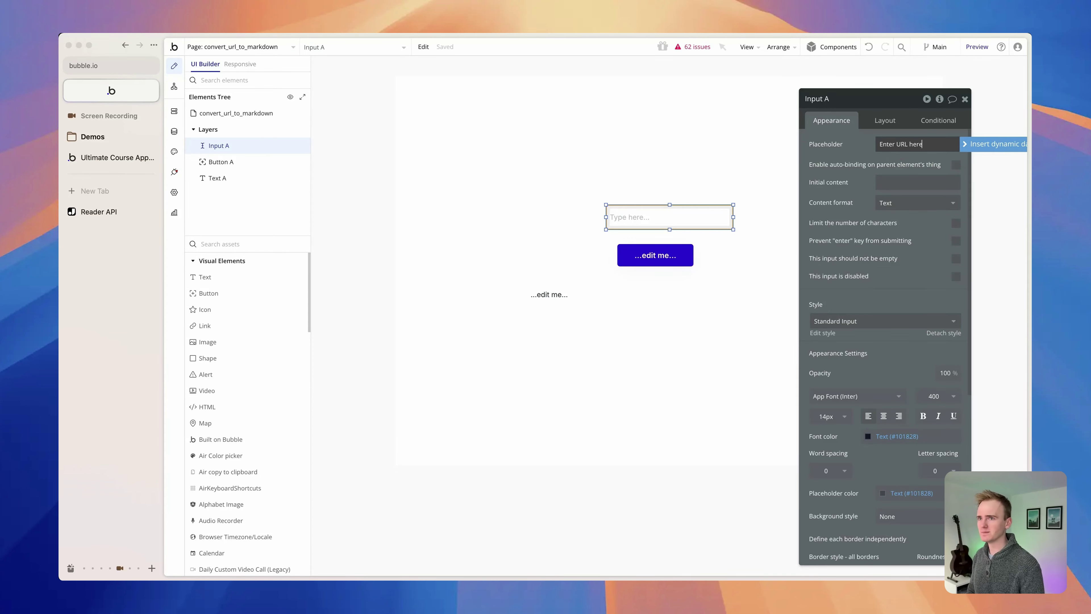
pyautogui.click(675, 122)
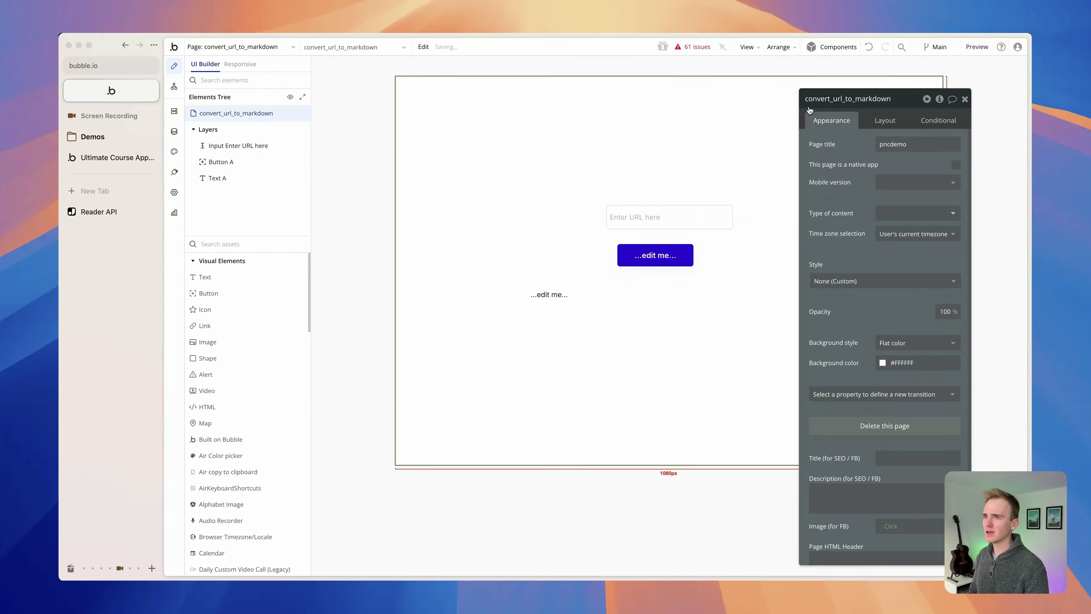
# - Create a text-type custom state named "LLM friendly response in Markdown" on the convert_url_to_markdown page
pyautogui.click(938, 101)
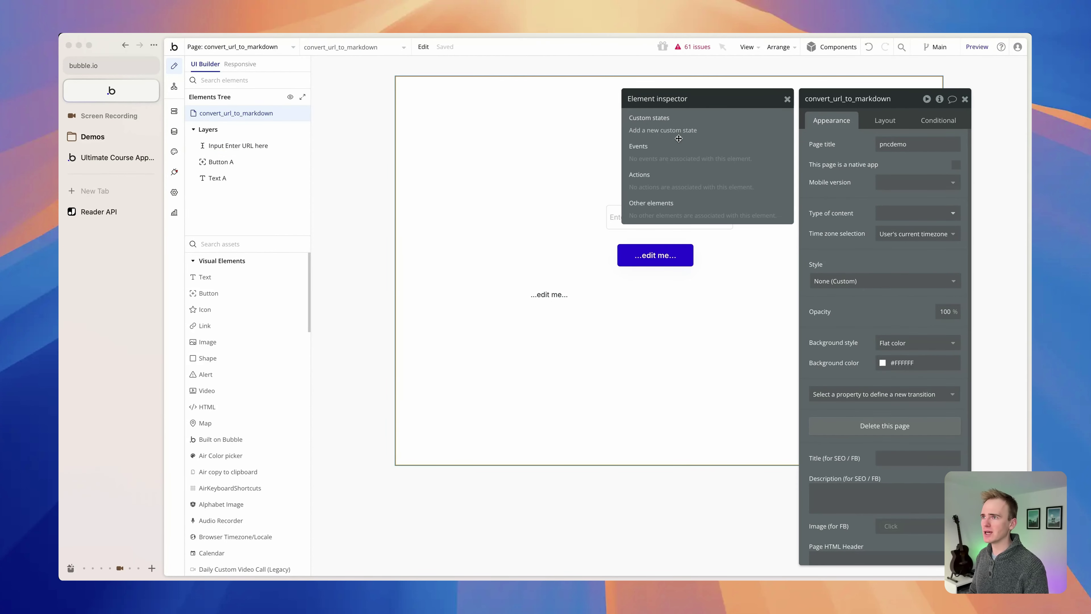
pyautogui.click(670, 134)
pyautogui.click(583, 128)
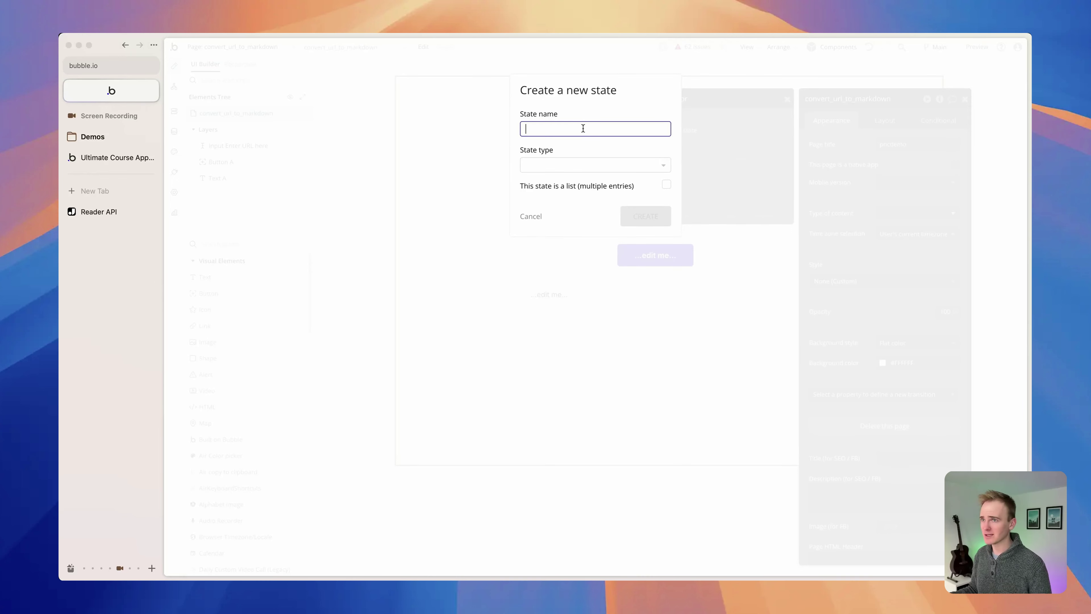
pyautogui.write('Mar')
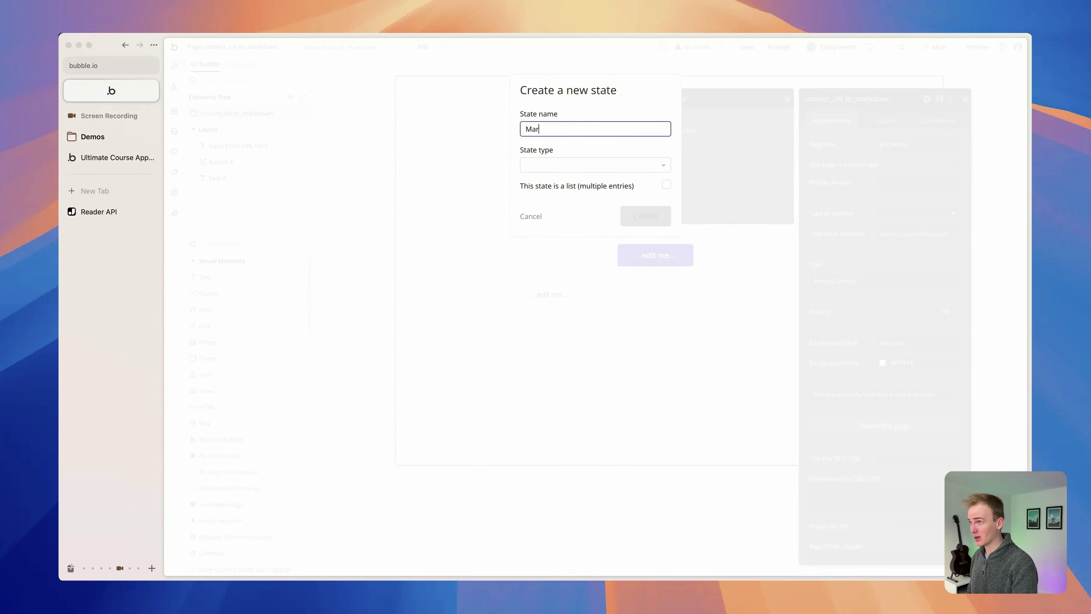
pyautogui.write('kdown friendly')
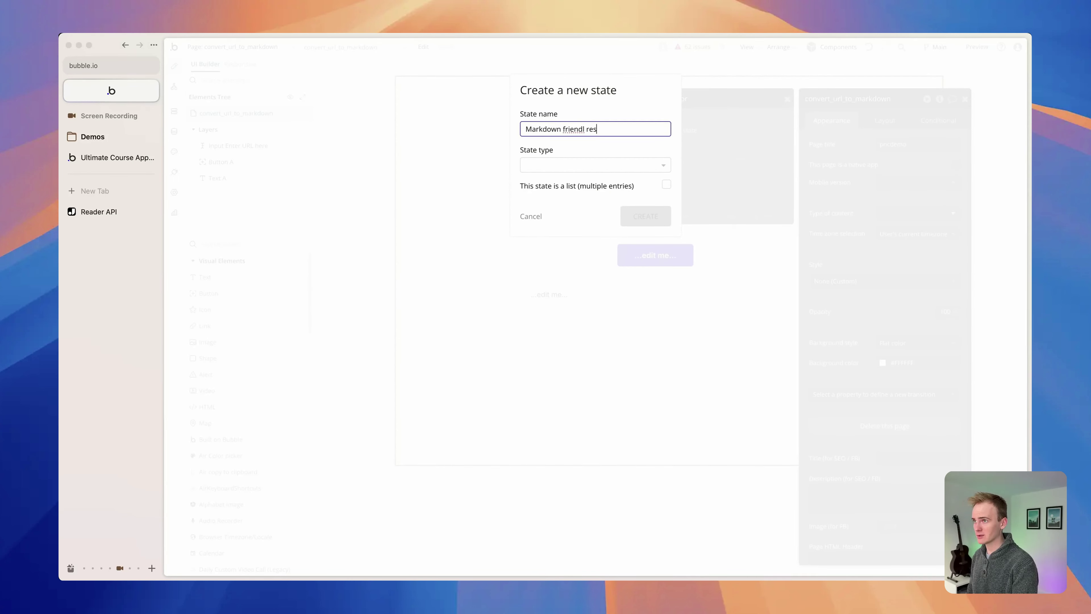
pyautogui.press('cmd+a')
pyautogui.write('LL')
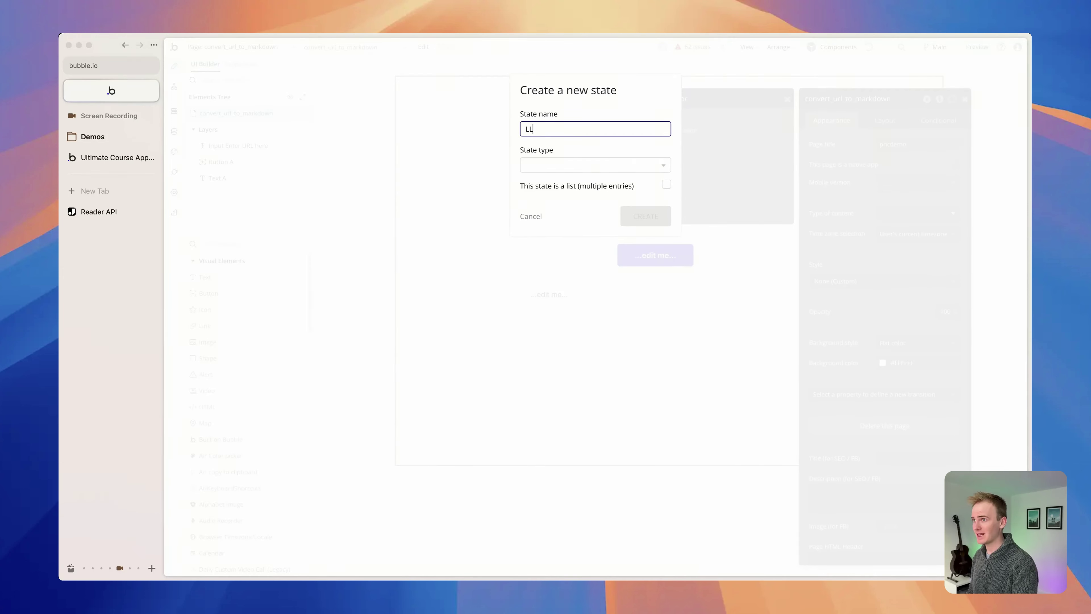
pyautogui.write('M friendly response in Markdown')
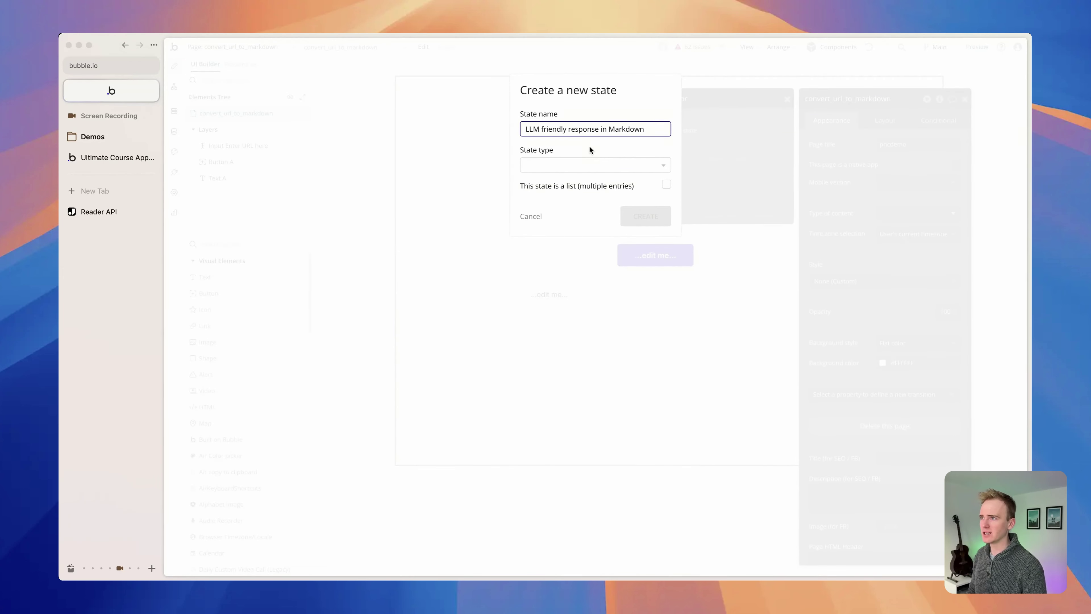
pyautogui.click(592, 165)
pyautogui.write('text')
pyautogui.click(558, 195)
pyautogui.click(647, 215)
# - Make the text element below the button display convert_url_to_markdown's LLM friendly response in Markdown as dynamic content
pyautogui.doubleClick(529, 289)
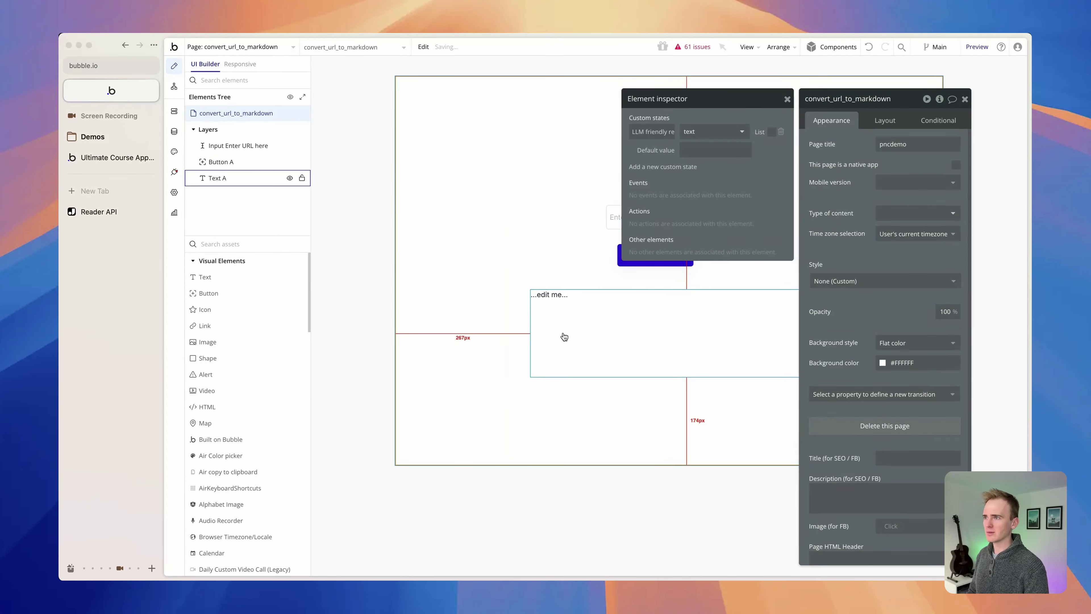
pyautogui.click(974, 143)
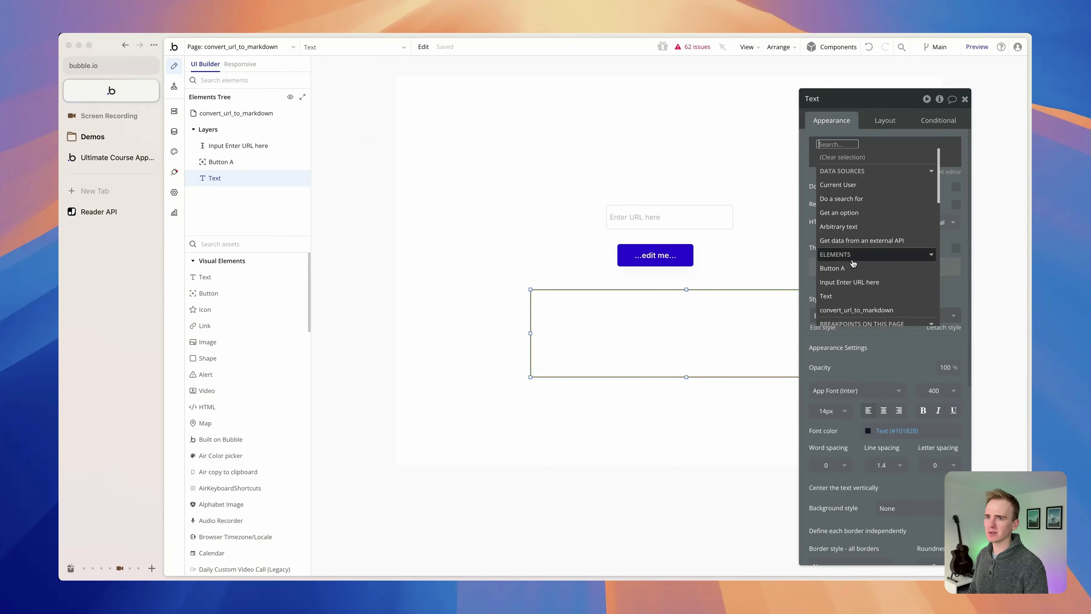
pyautogui.click(854, 310)
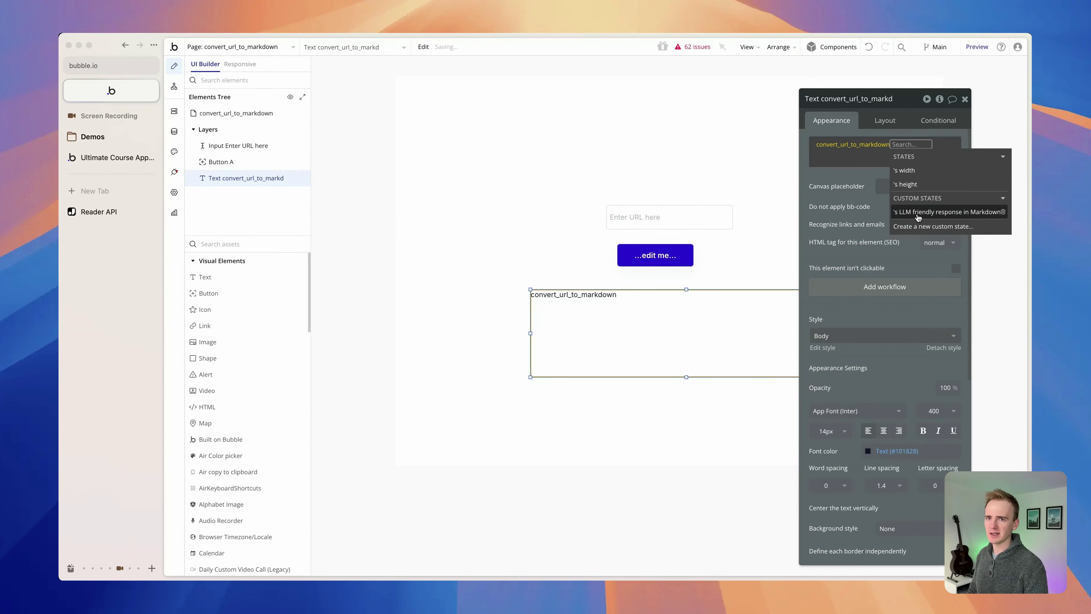
pyautogui.click(915, 218)
pyautogui.click(758, 305)
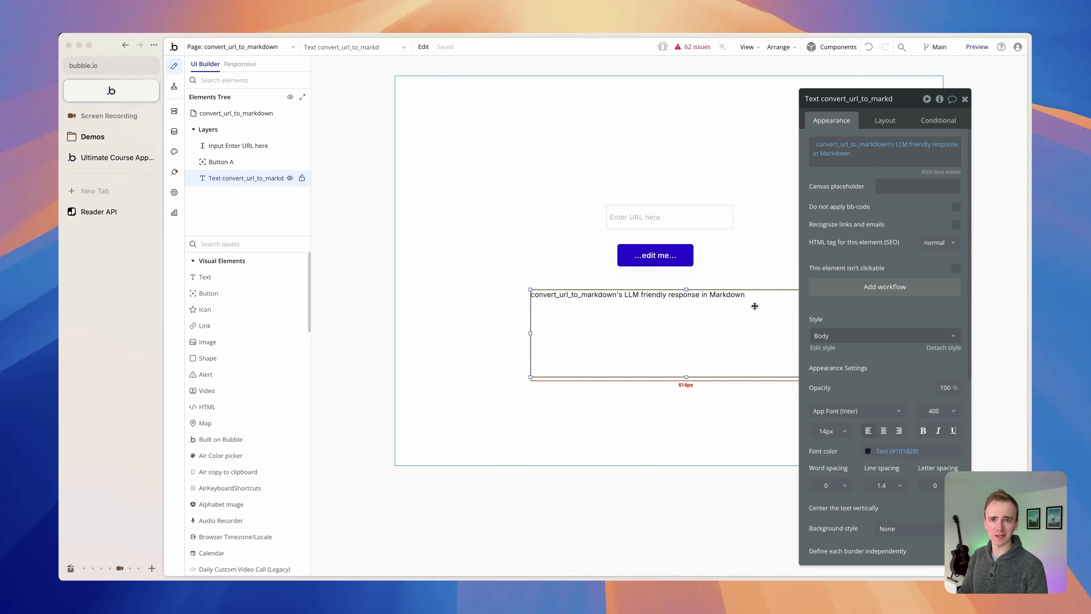
# - Set the button's label to "Convert URL to markdown"
pyautogui.click(686, 259)
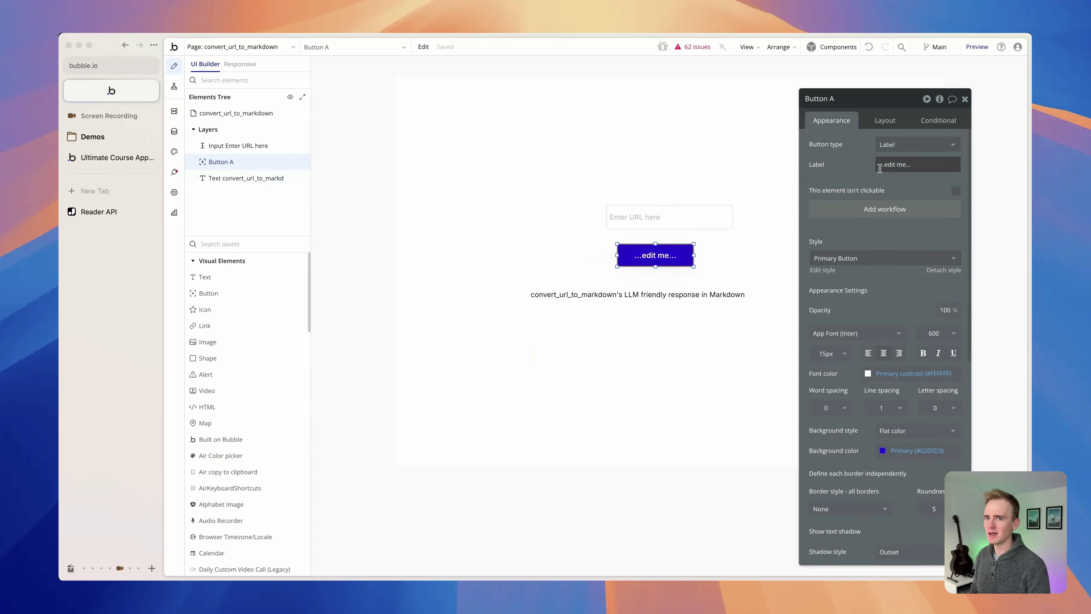
pyautogui.click(923, 164)
pyautogui.write('Conv')
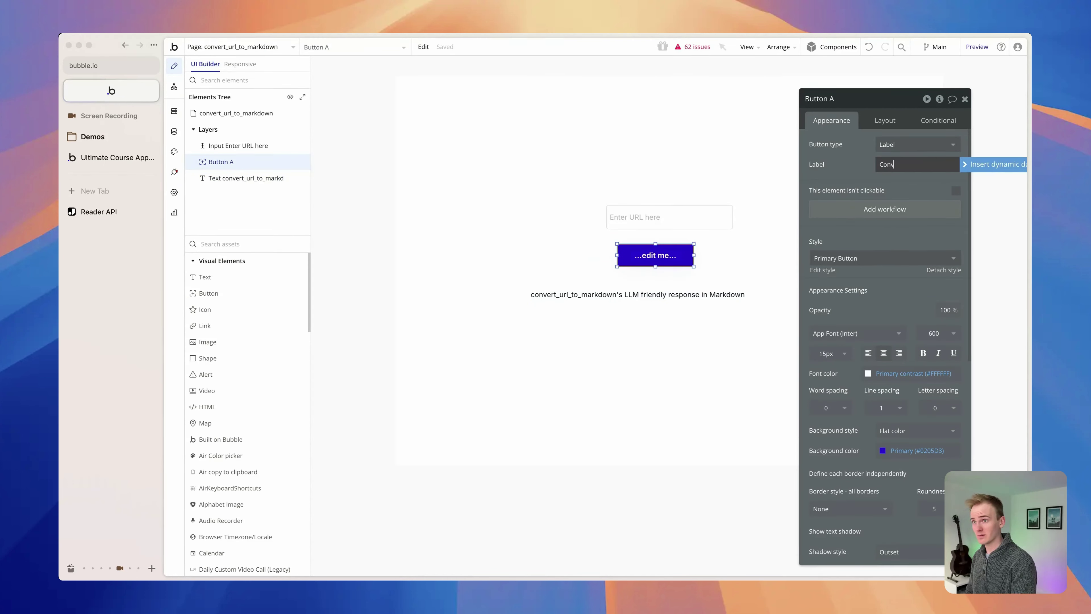
pyautogui.write('ert URL to mar')
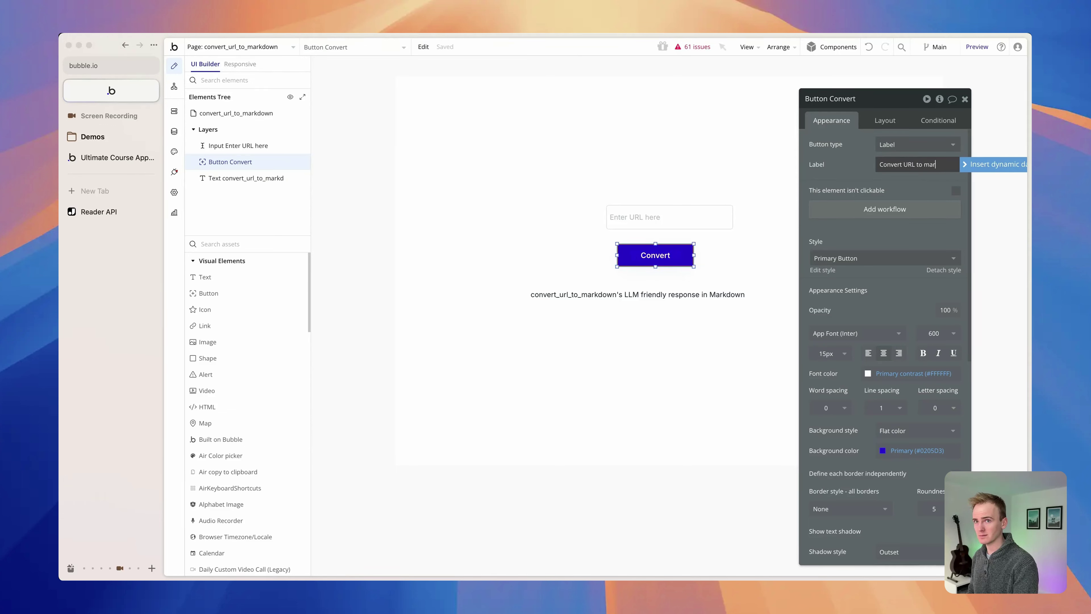
pyautogui.write('kdown')
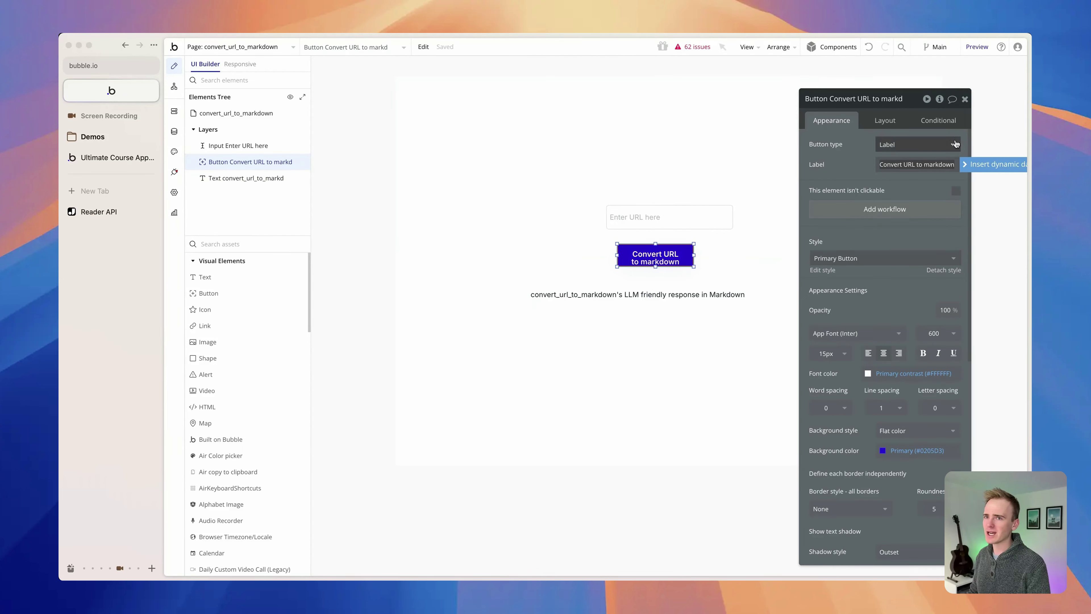
# - Create a workflow for the convert button and add the "Jina - Convert URL into LLM friendly markdown" action
pyautogui.click(884, 208)
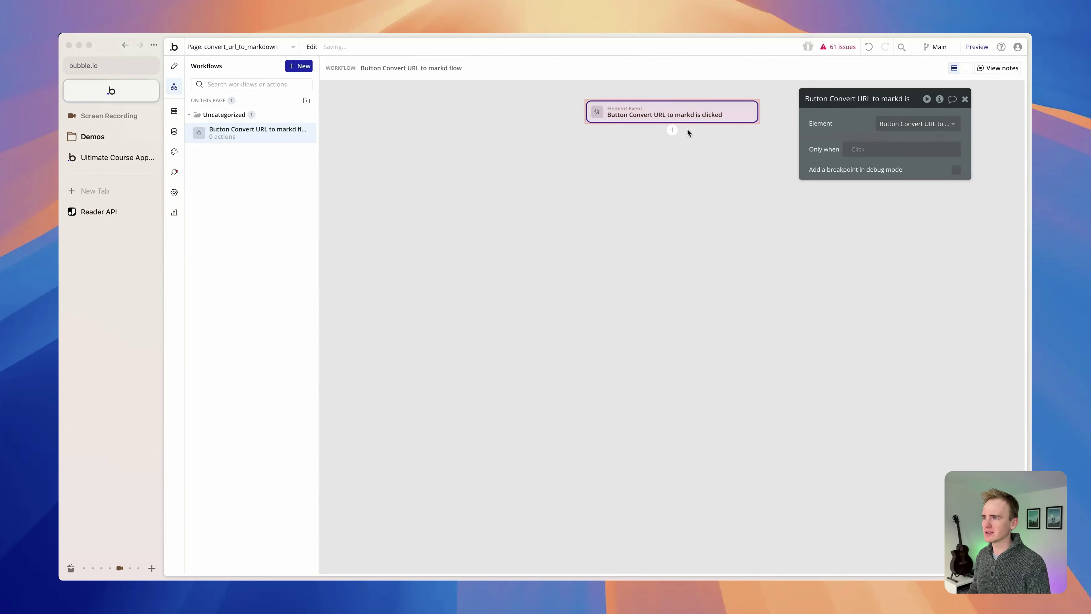
pyautogui.click(672, 130)
pyautogui.write('jhi')
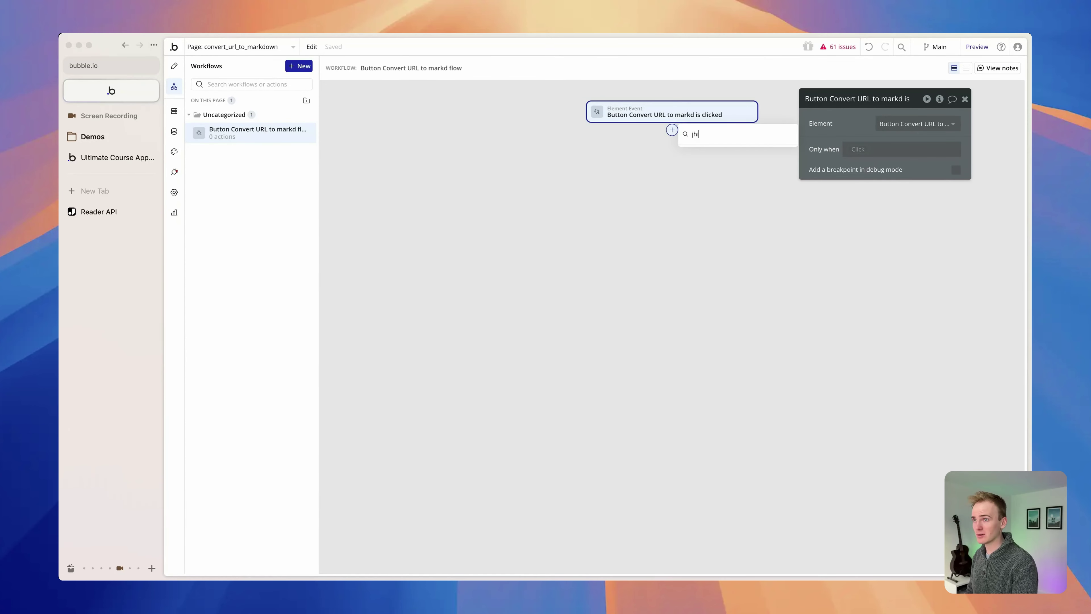
pyautogui.press('BackSpace')
pyautogui.write('in')
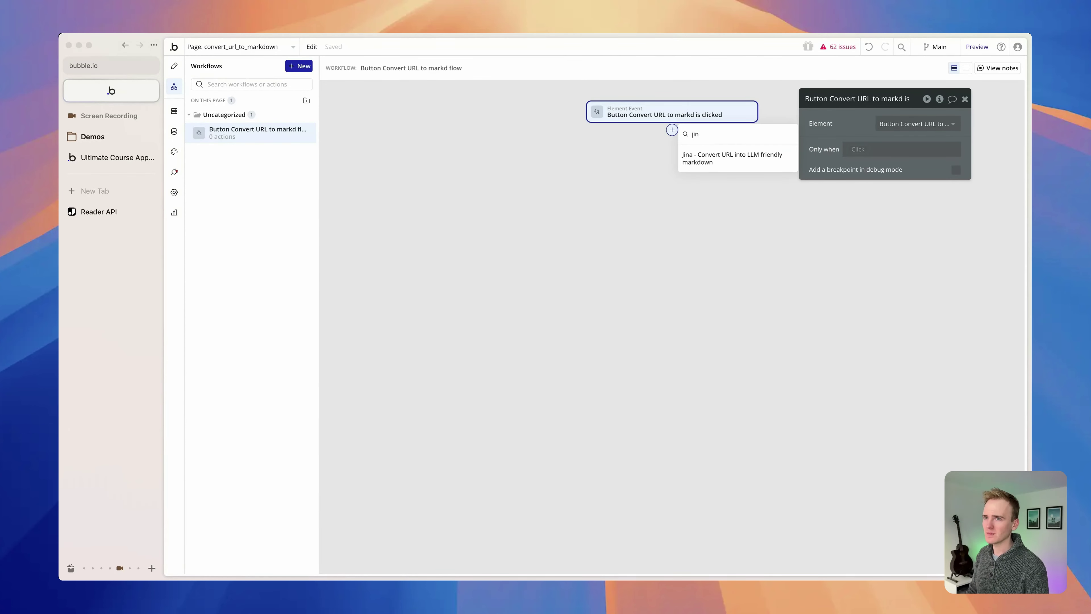
pyautogui.click(700, 156)
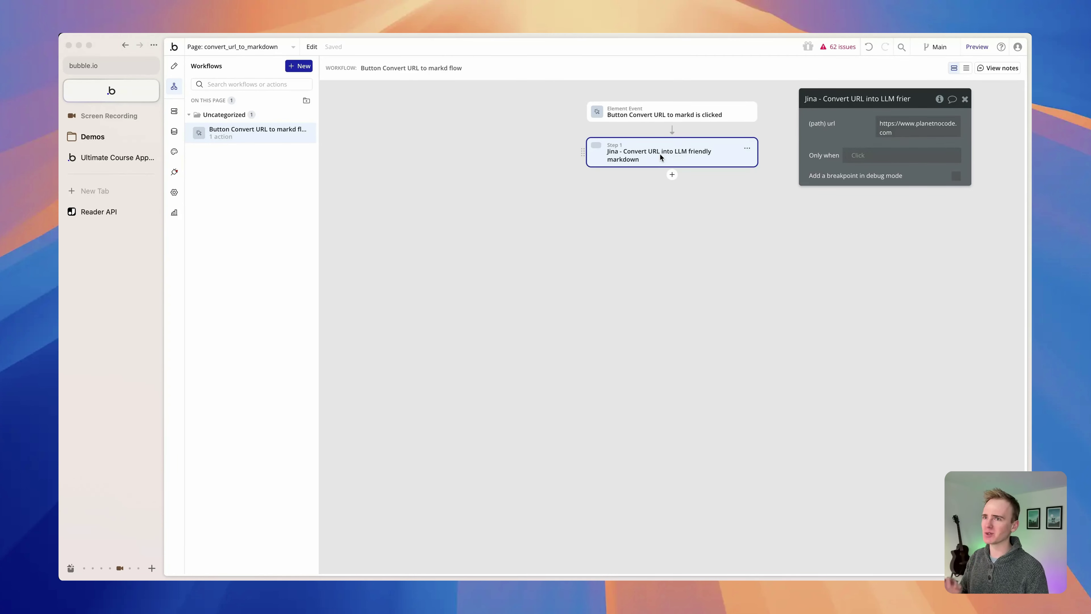
# - Add a Set state action that sets convert_url_to_markdown's LLM friendly response in Markdown to the result of step 1
pyautogui.click(672, 175)
pyautogui.write('t')
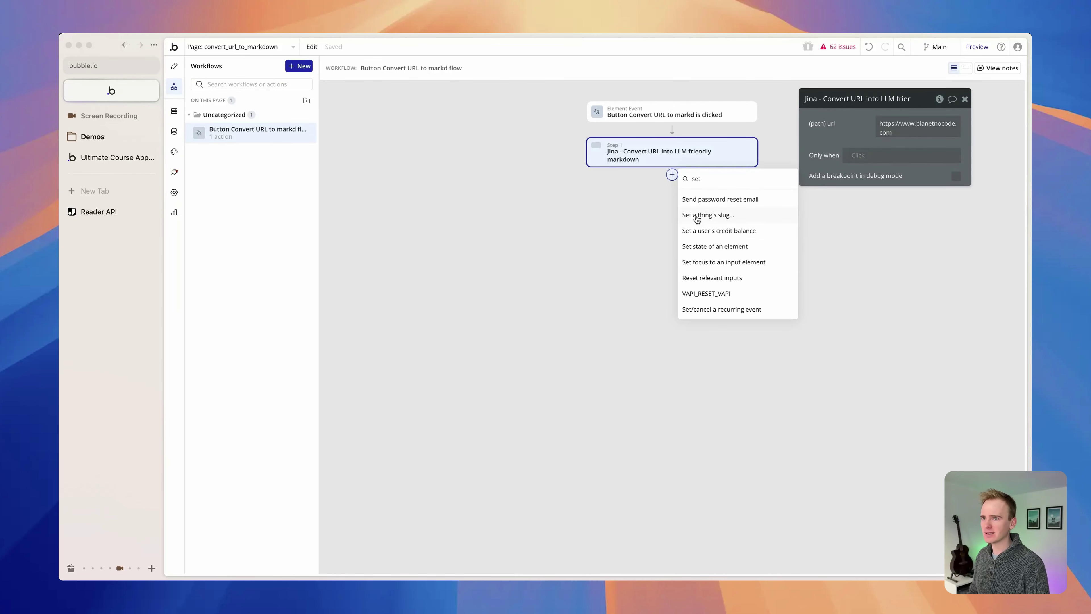
pyautogui.click(725, 247)
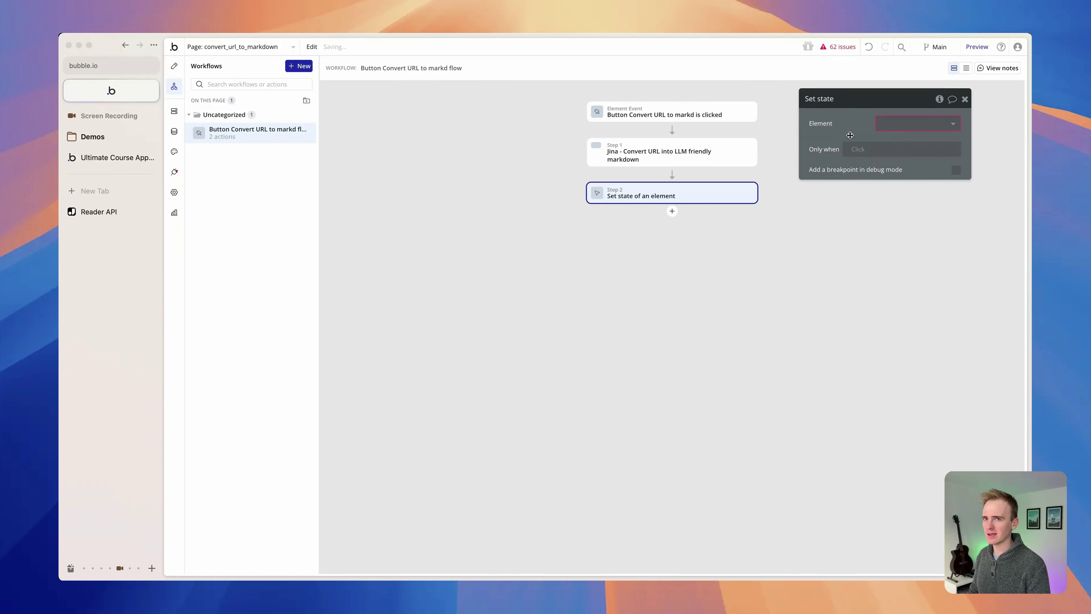
pyautogui.click(896, 123)
pyautogui.click(897, 139)
pyautogui.click(889, 151)
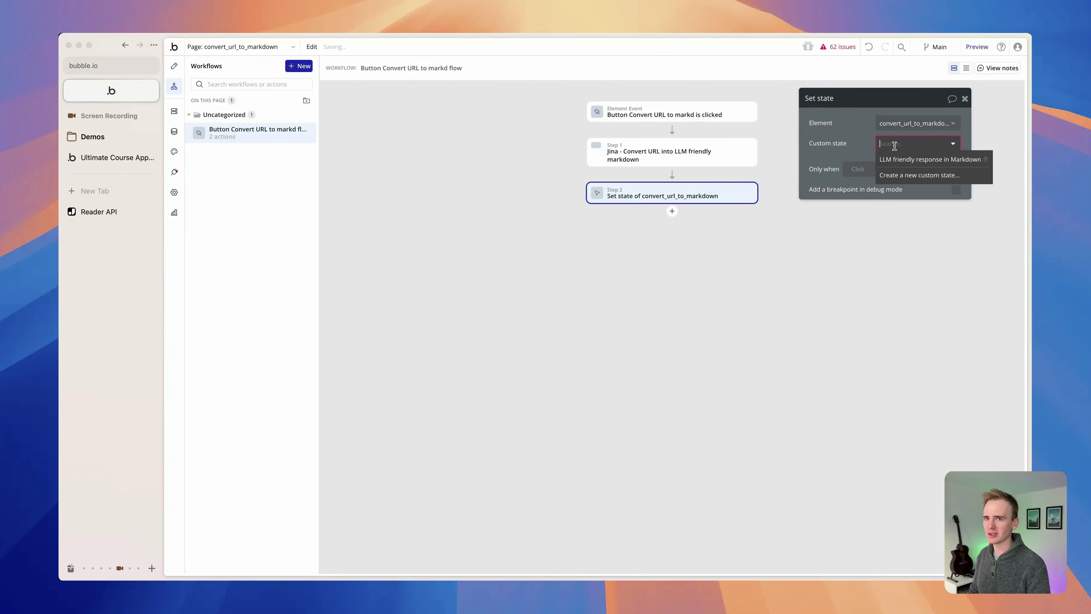
pyautogui.click(893, 165)
pyautogui.click(888, 164)
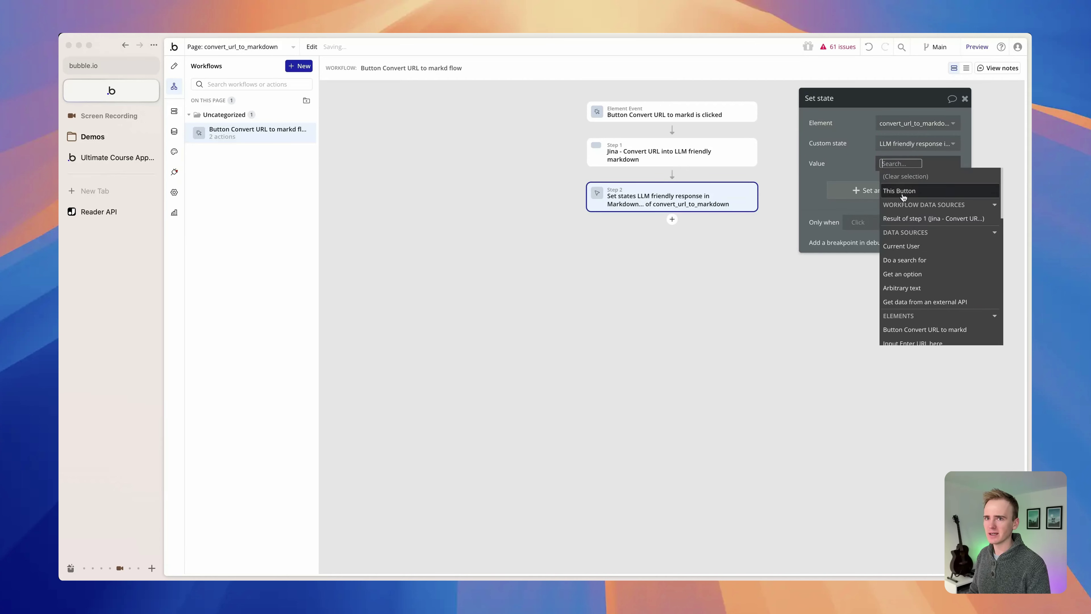
pyautogui.click(905, 219)
pyautogui.click(862, 177)
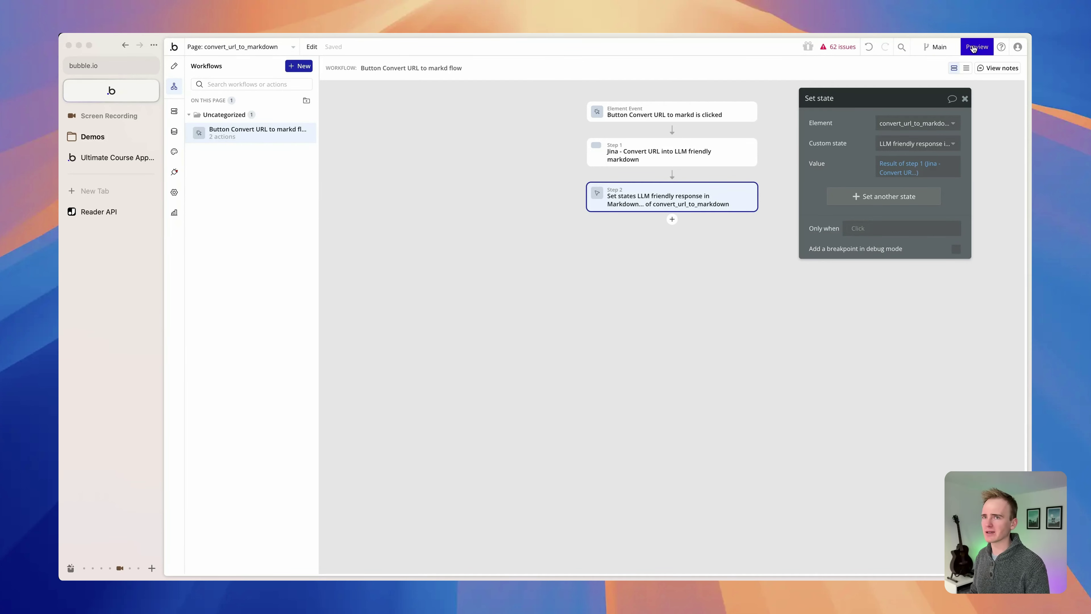
pyautogui.moveTo(974, 50)
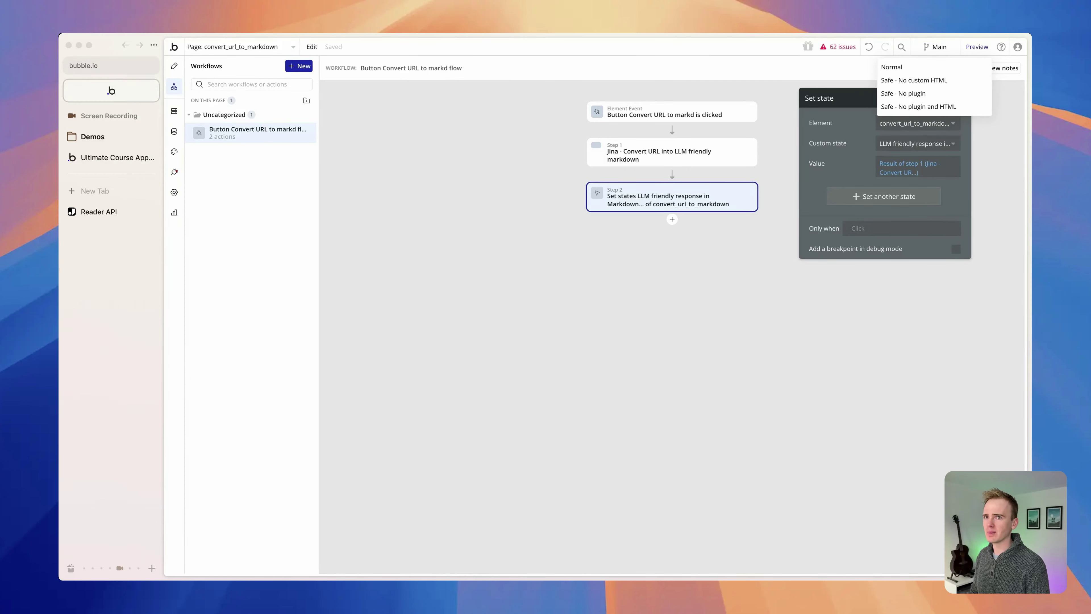
pyautogui.click(977, 47)
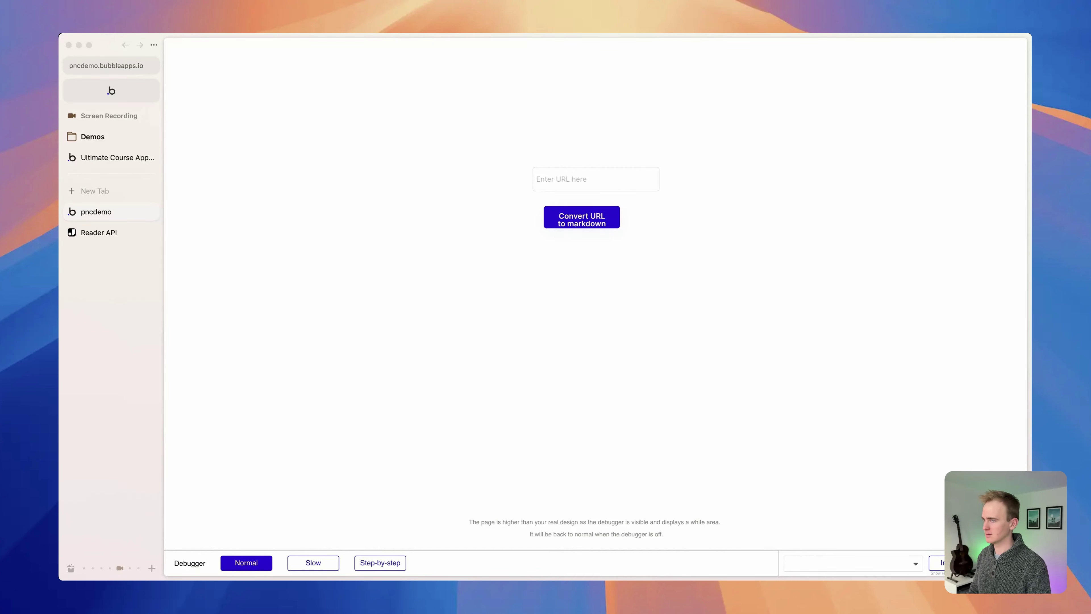
pyautogui.click(583, 180)
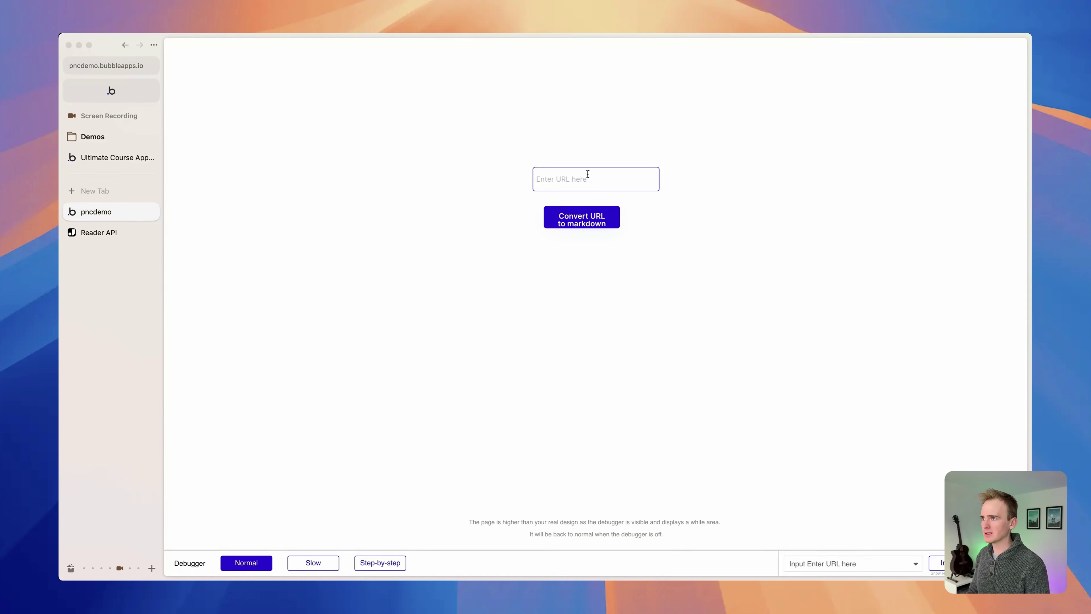
pyautogui.write('http')
pyautogui.press('BackSpace')
pyautogui.press('BackSpace')
pyautogui.press('BackSpace')
pyautogui.press('BackSpace')
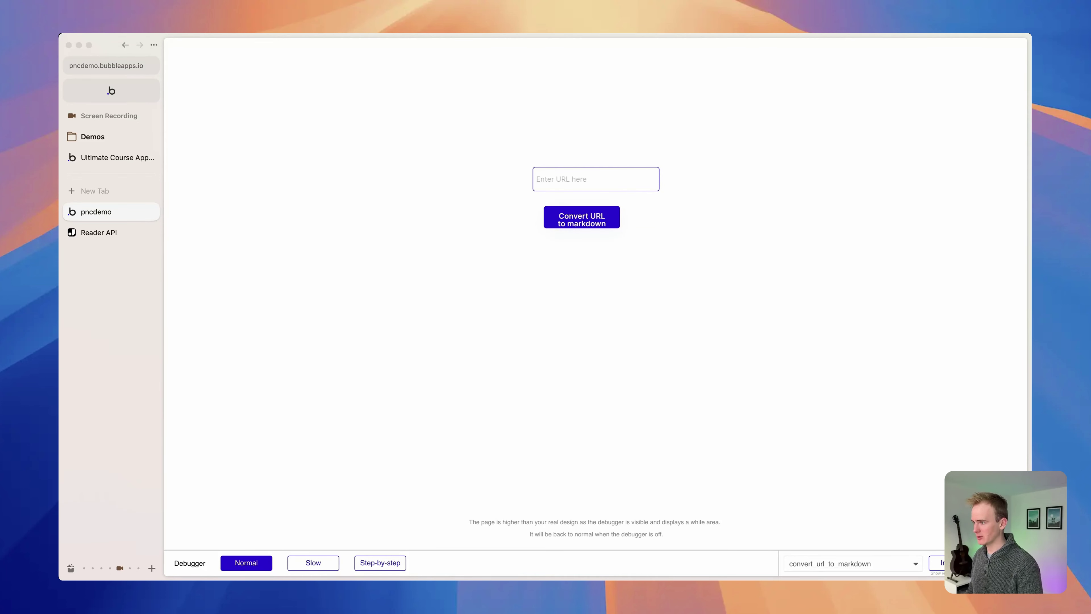
pyautogui.press('super+v')
pyautogui.moveTo(549, 178); pyautogui.dragTo(518, 177)
pyautogui.press('BackSpace')
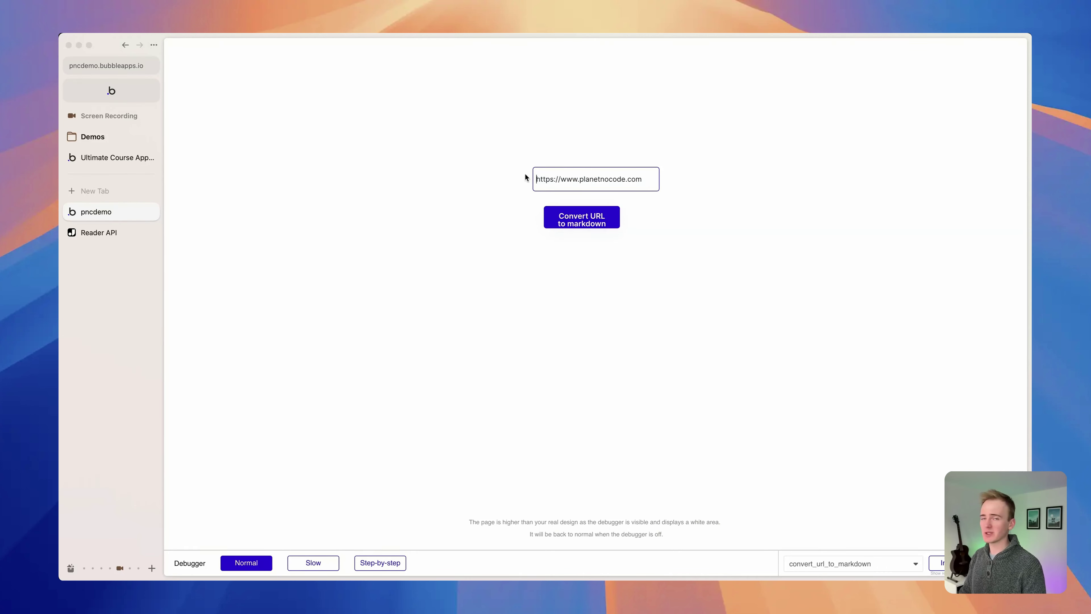
# - Run the URL conversion and check the returned markdown text
pyautogui.click(580, 222)
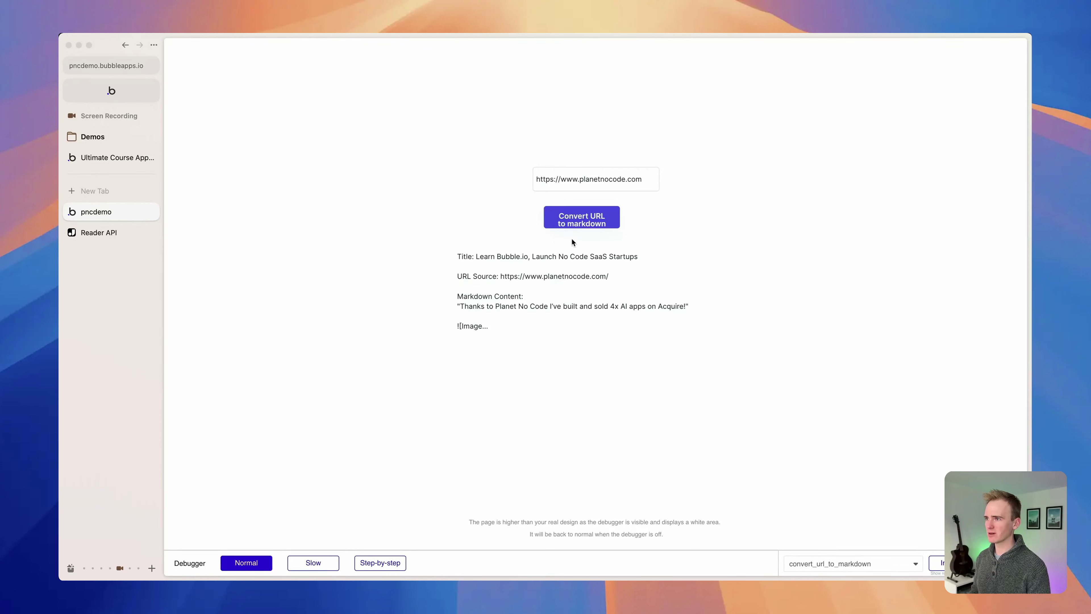
pyautogui.moveTo(549, 300); pyautogui.dragTo(537, 180)
pyautogui.click(553, 304)
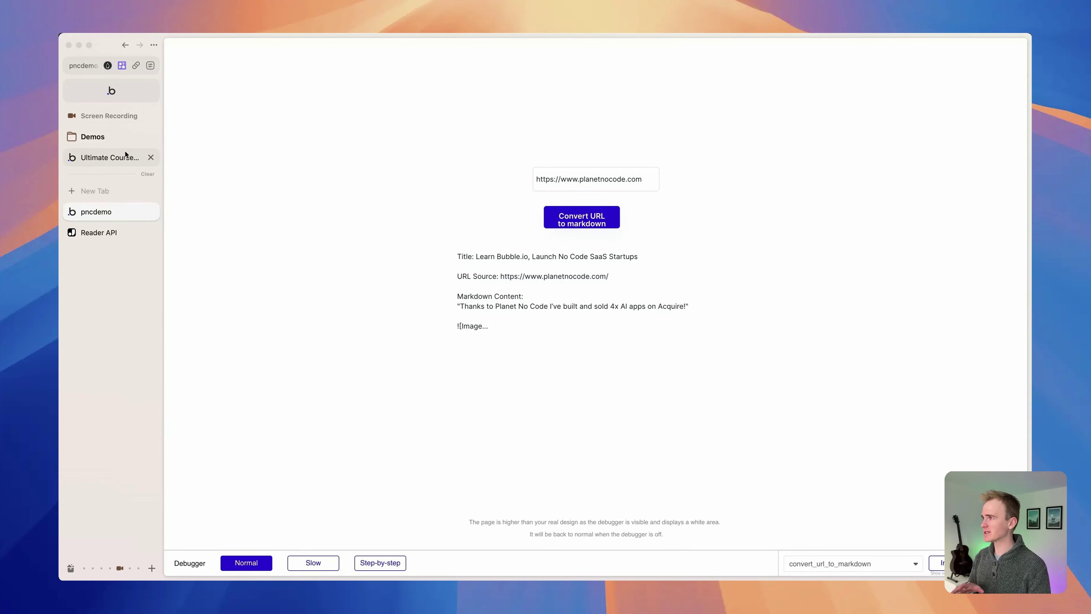
# - Return to the page design in the editor and change the page's container layout to Column
pyautogui.click(126, 97)
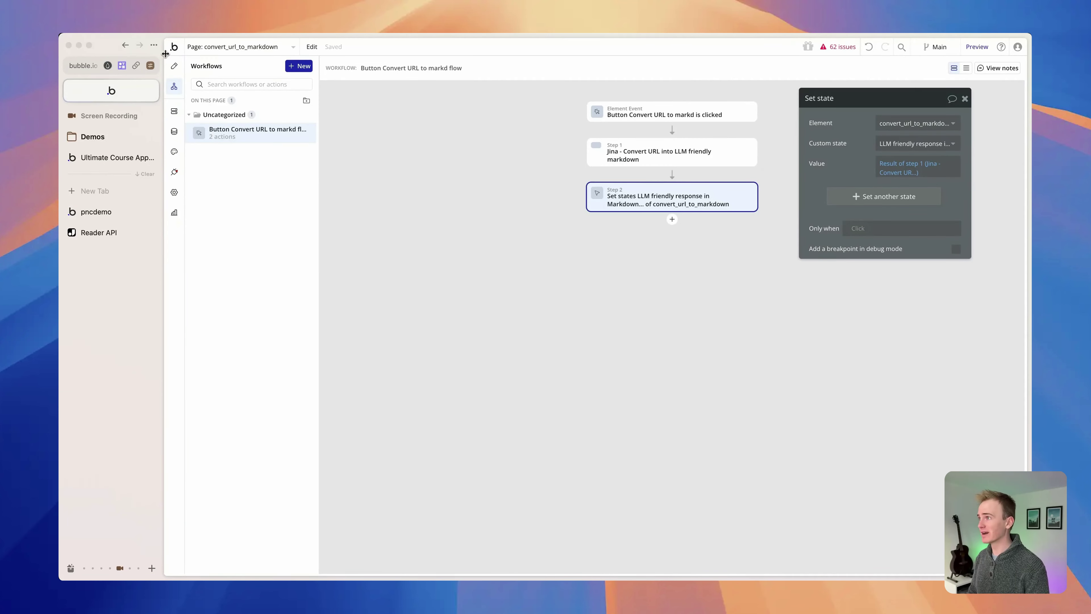
pyautogui.click(174, 65)
pyautogui.click(596, 318)
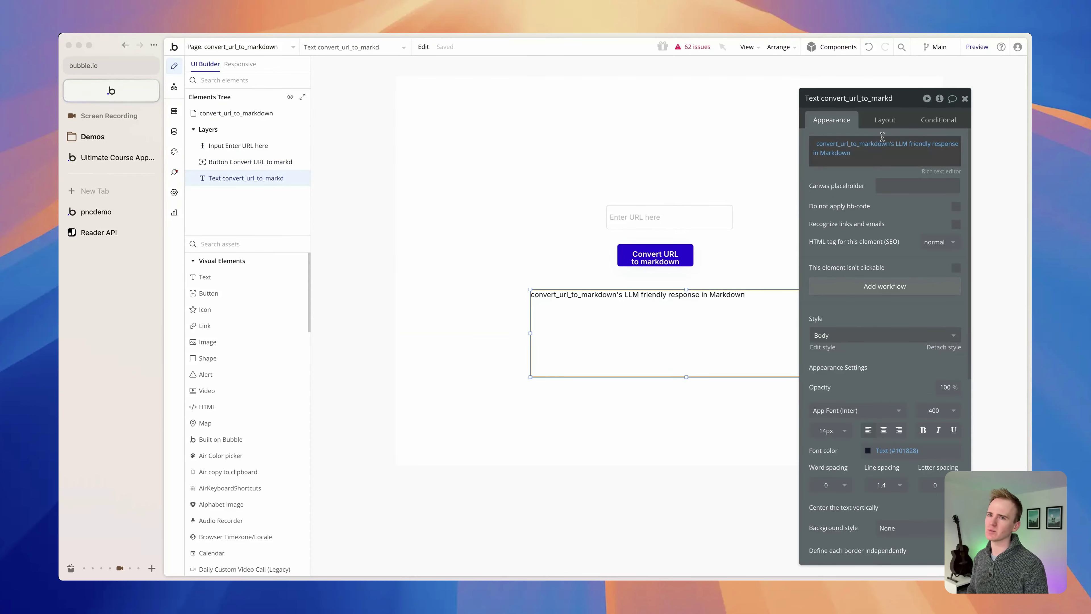
pyautogui.click(883, 120)
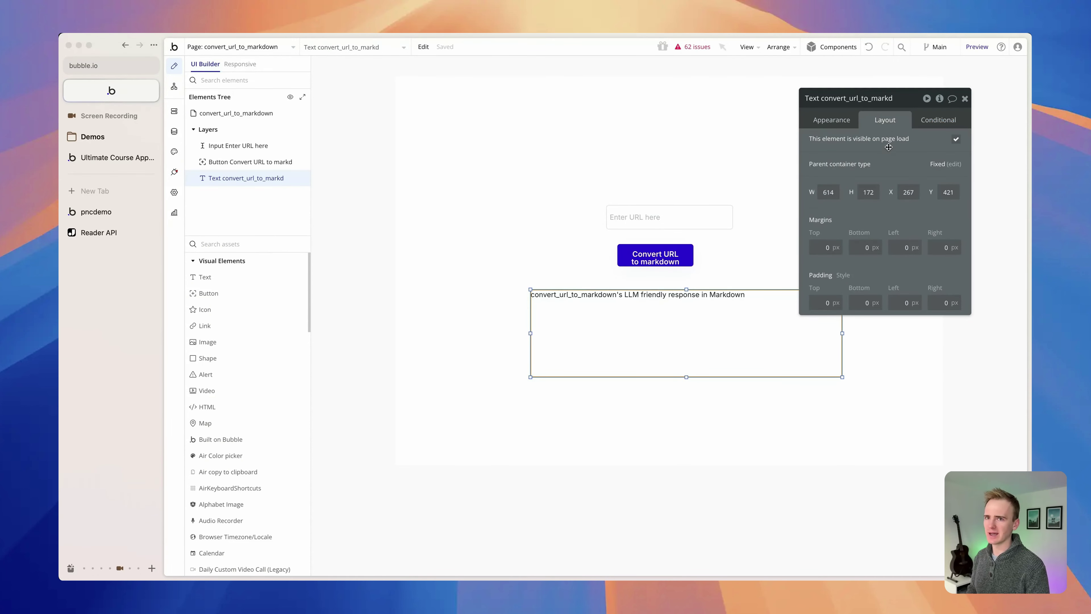
pyautogui.click(669, 173)
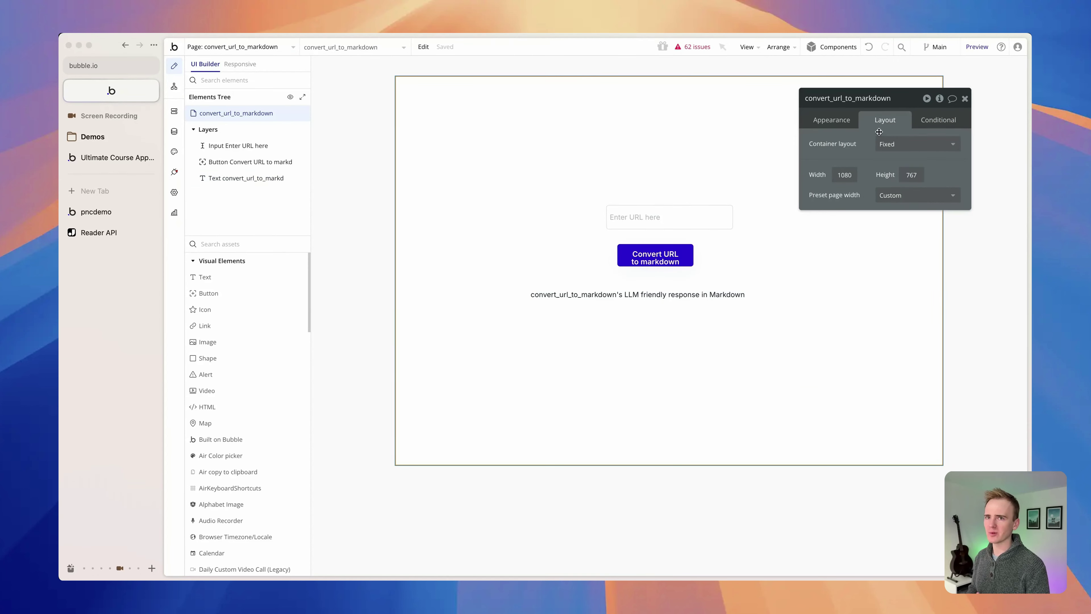
pyautogui.click(915, 144)
pyautogui.click(904, 184)
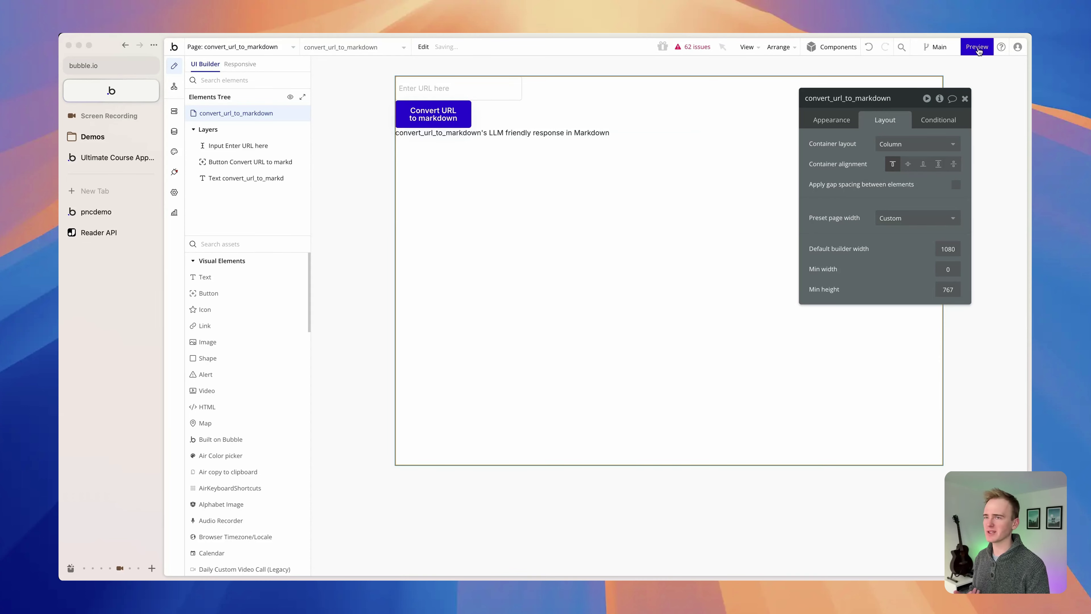
pyautogui.click(122, 216)
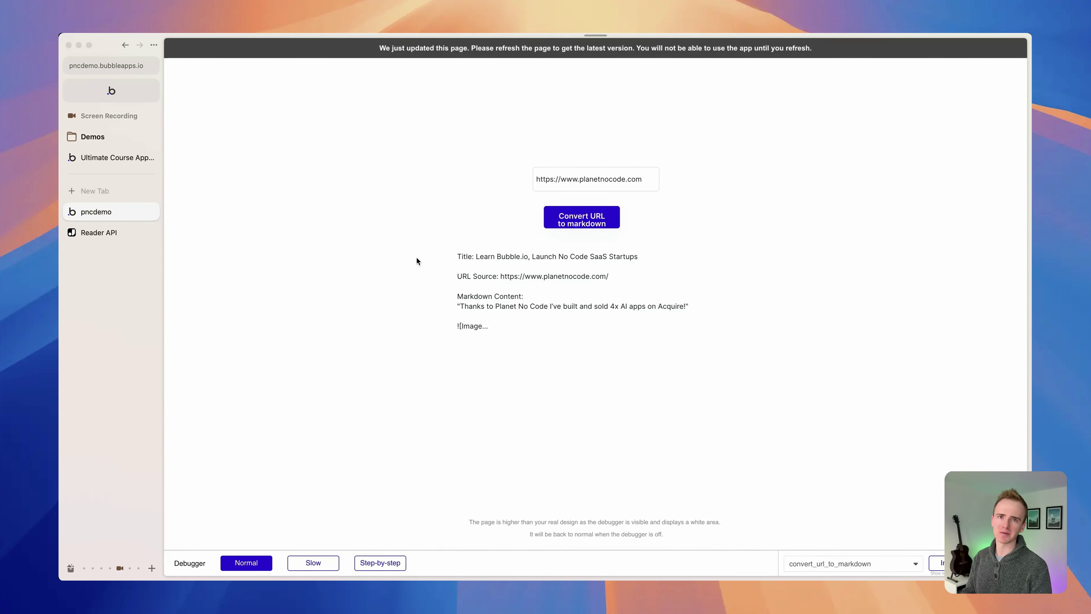
pyautogui.press('super+r')
pyautogui.click(179, 53)
pyautogui.write('https')
pyautogui.press('BackSpace')
pyautogui.press('BackSpace')
pyautogui.press('BackSpace')
pyautogui.press('BackSpace')
pyautogui.press('BackSpace')
pyautogui.press('super+v')
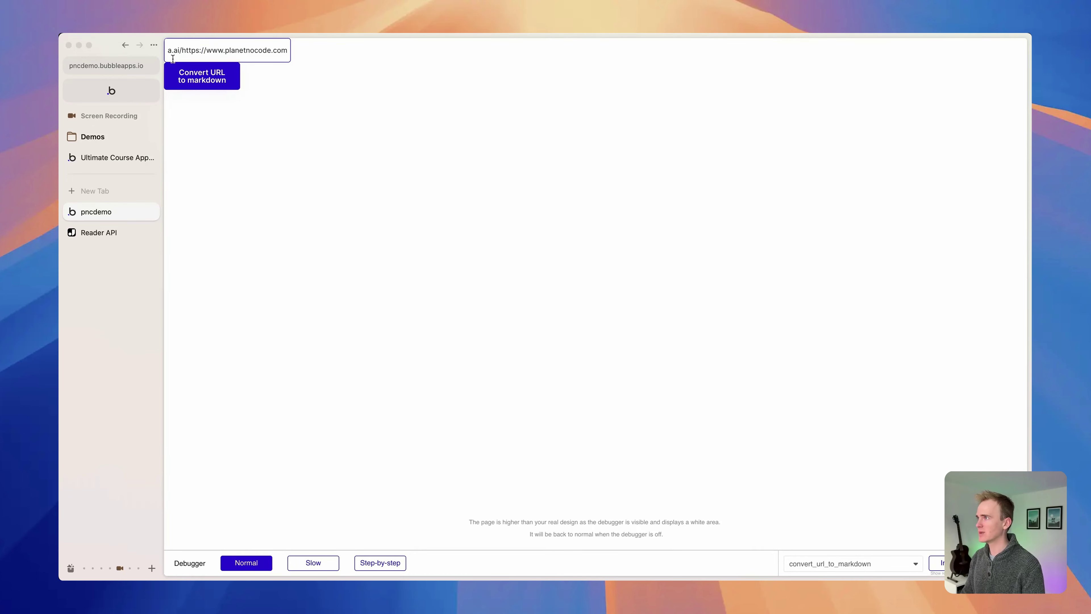
pyautogui.moveTo(181, 51); pyautogui.dragTo(168, 51)
pyautogui.press('BackSpace')
# - Convert the entered URL to markdown and review the full output from start to end
pyautogui.click(202, 73)
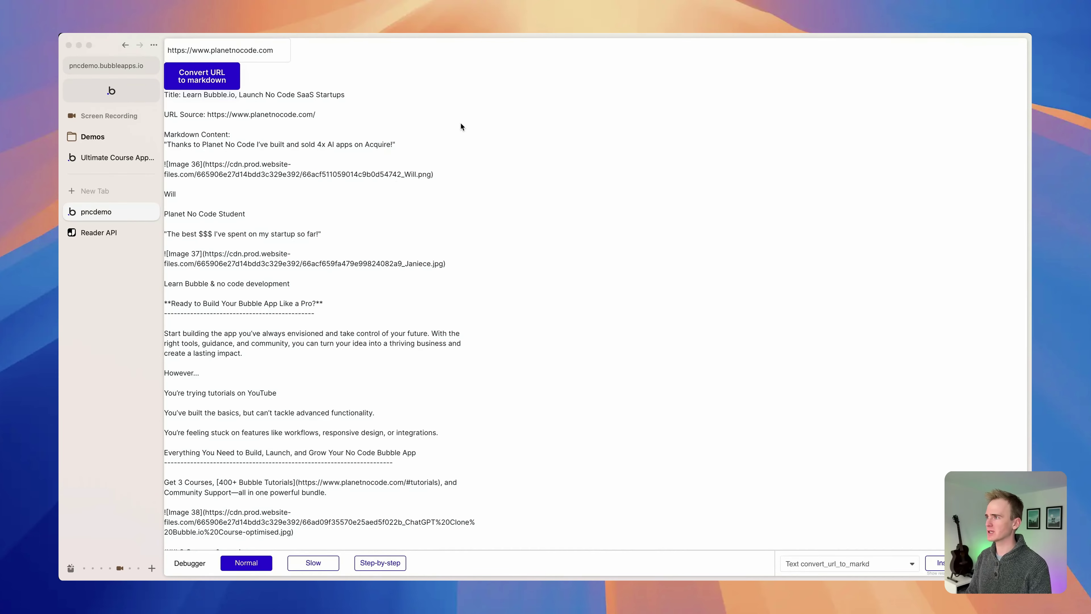
pyautogui.scroll(-15, 395, 180)
pyautogui.scroll(-20, 396, 183)
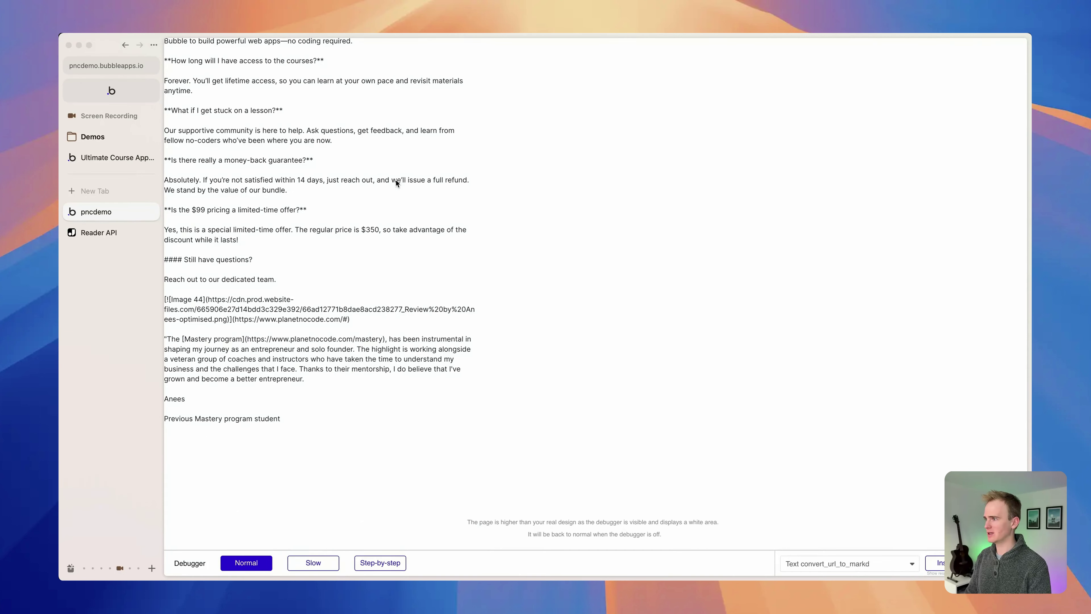
pyautogui.scroll(20, 396, 180)
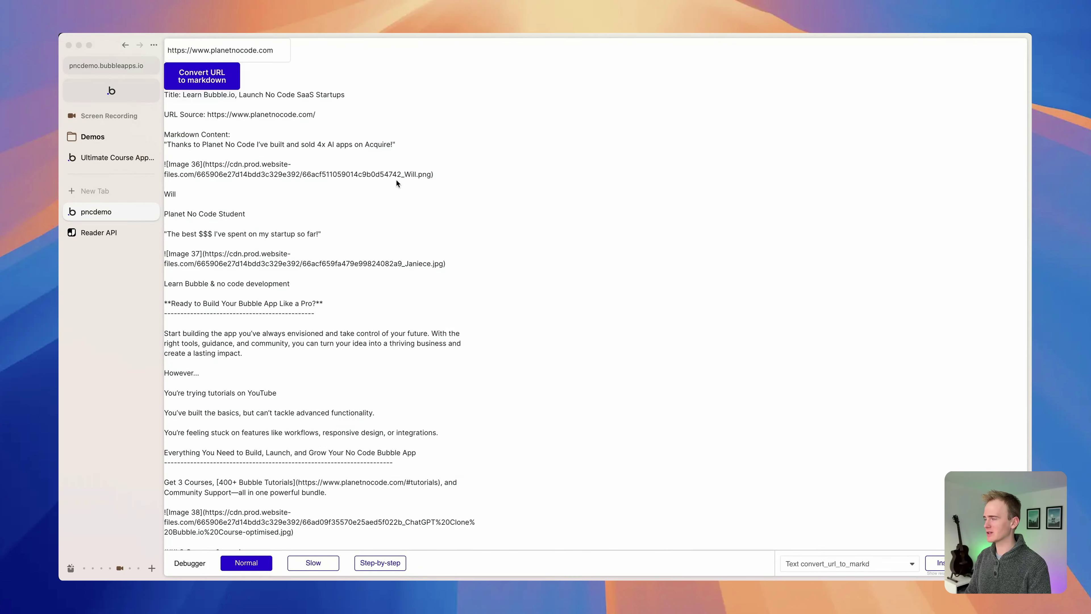